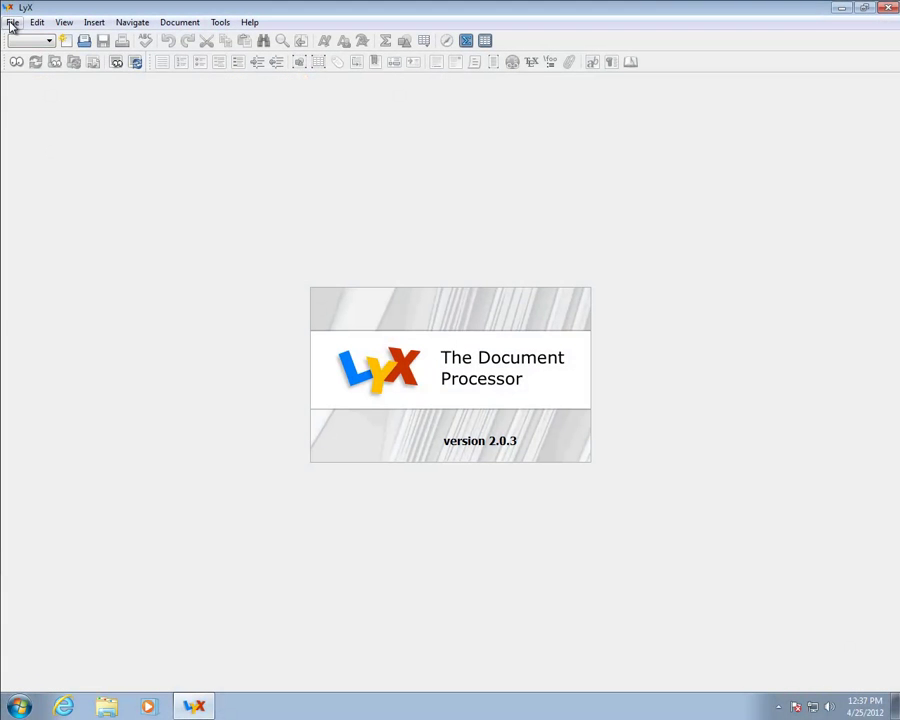
Create a new blank document and open its document settings.
left_click(12, 23)
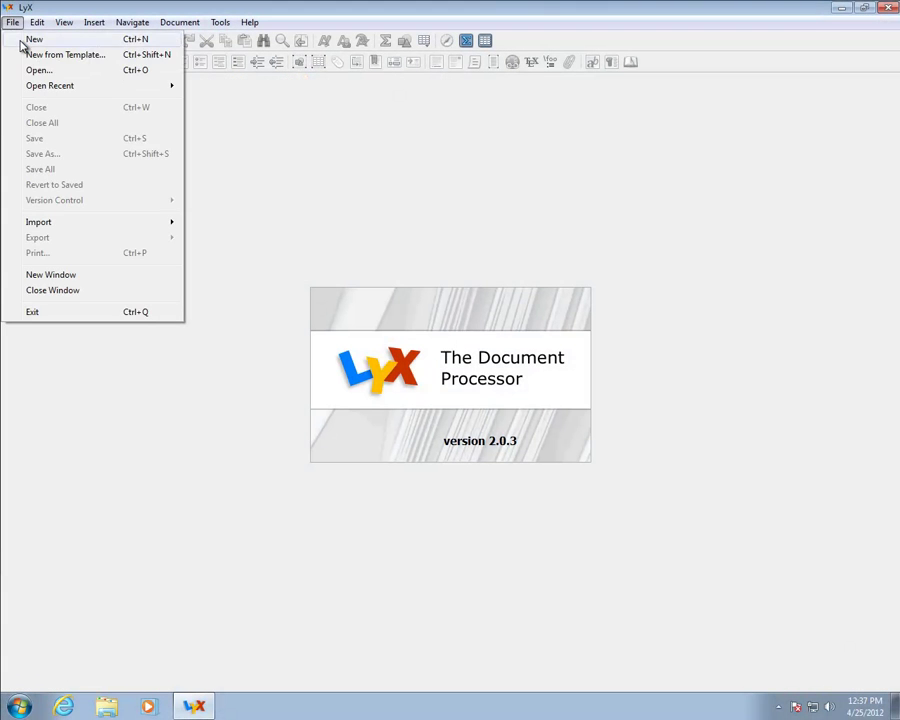
left_click(33, 39)
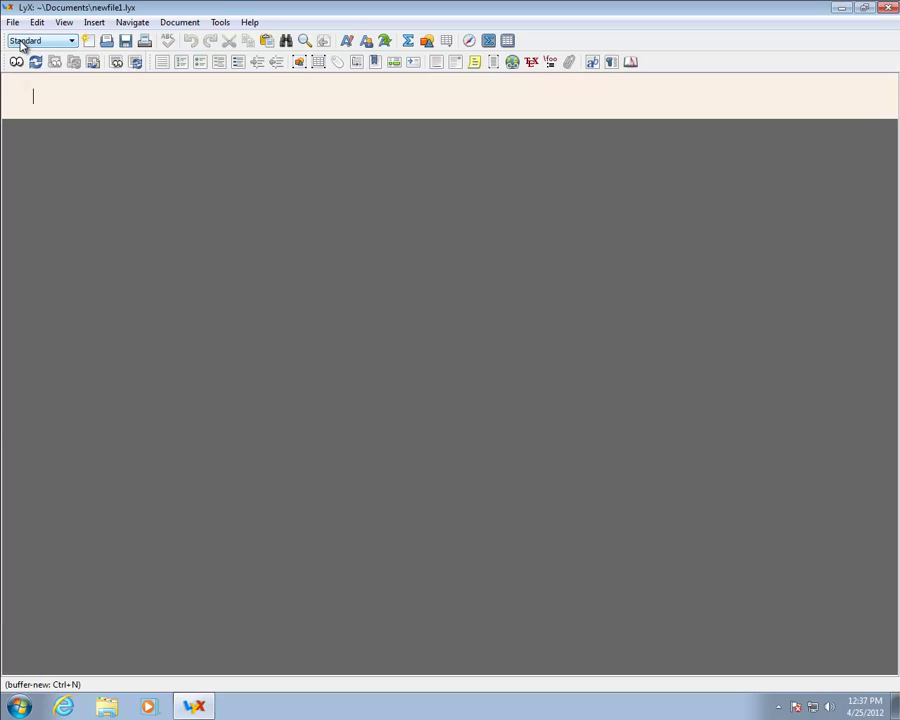
left_click(178, 23)
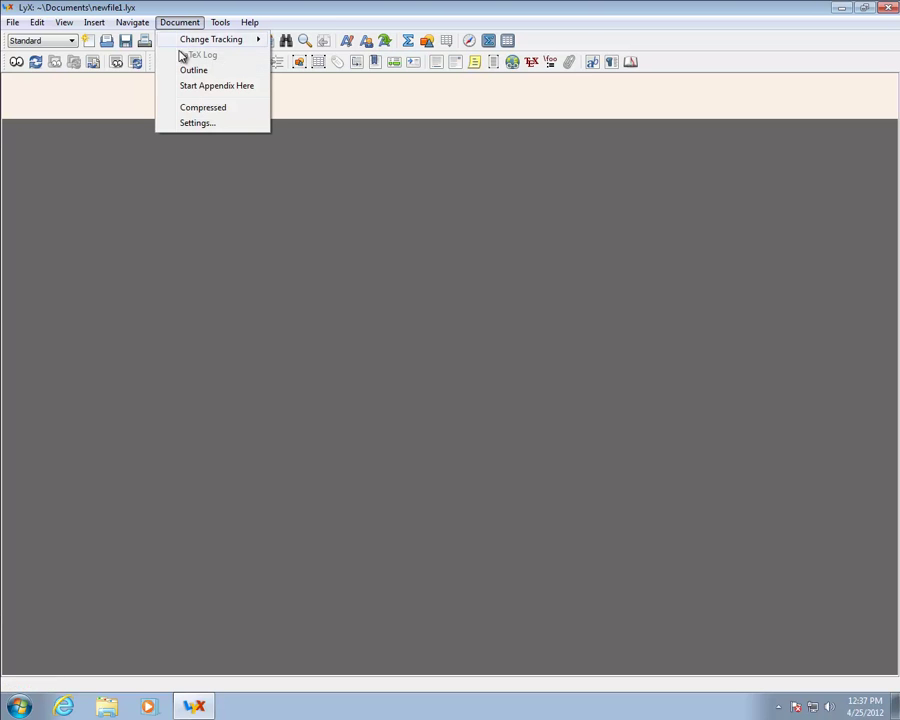
left_click(190, 124)
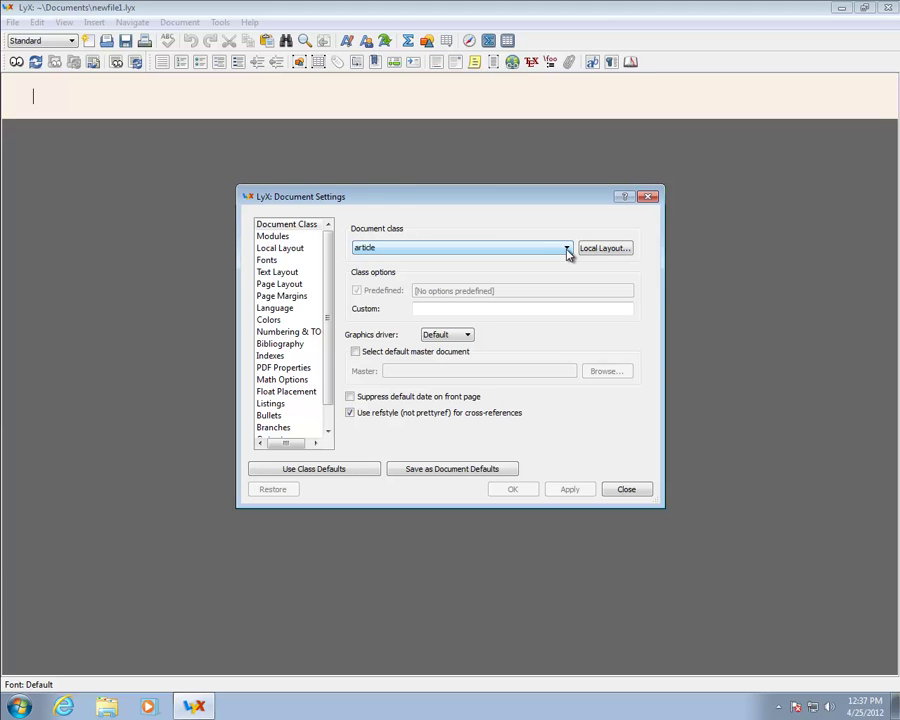
Try the presentation (beamer) and report document classes, and return to the article class.
left_click(567, 250)
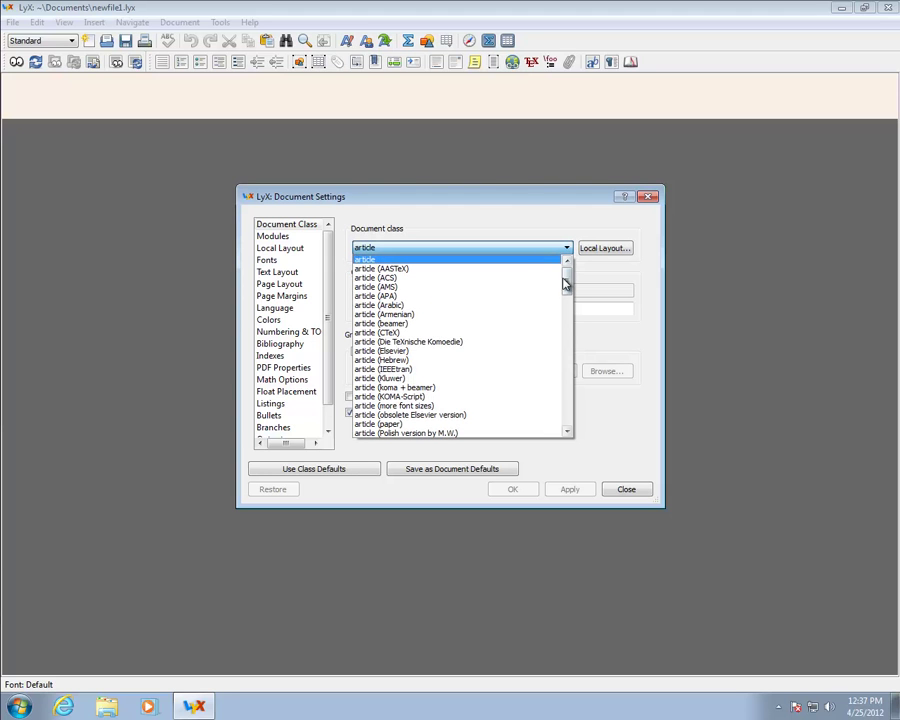
left_click_drag(565, 283, 565, 308)
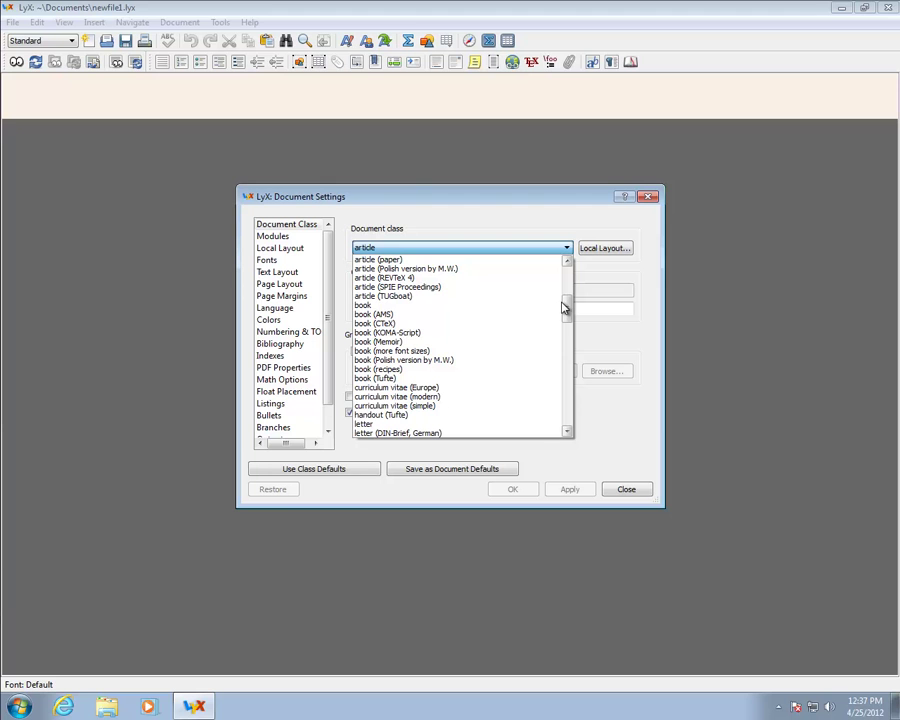
scroll(524, 306, "down", 3)
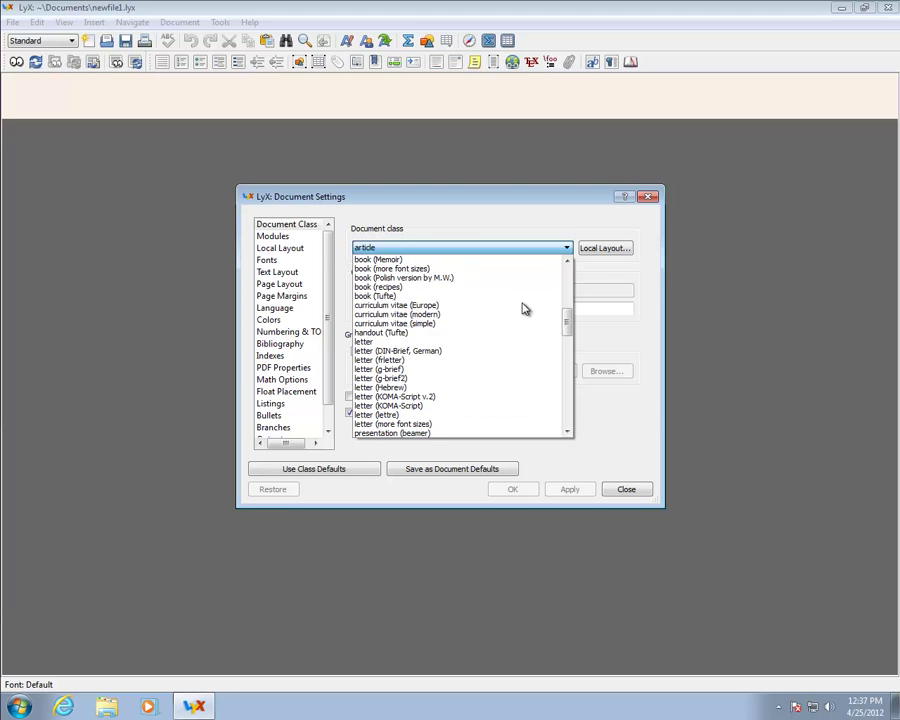
scroll(523, 307, "down", 5)
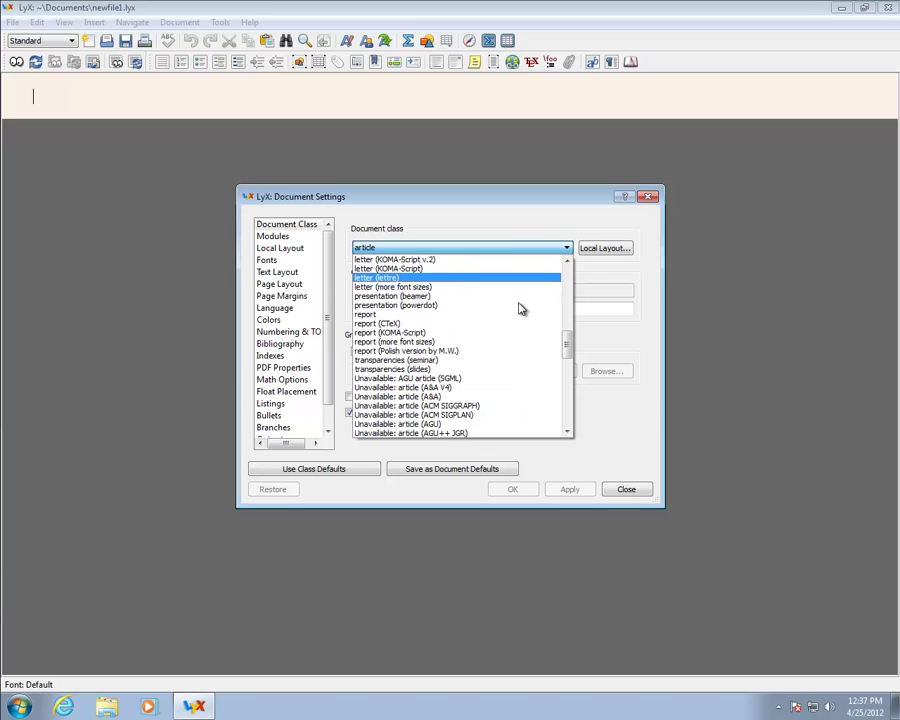
left_click(476, 298)
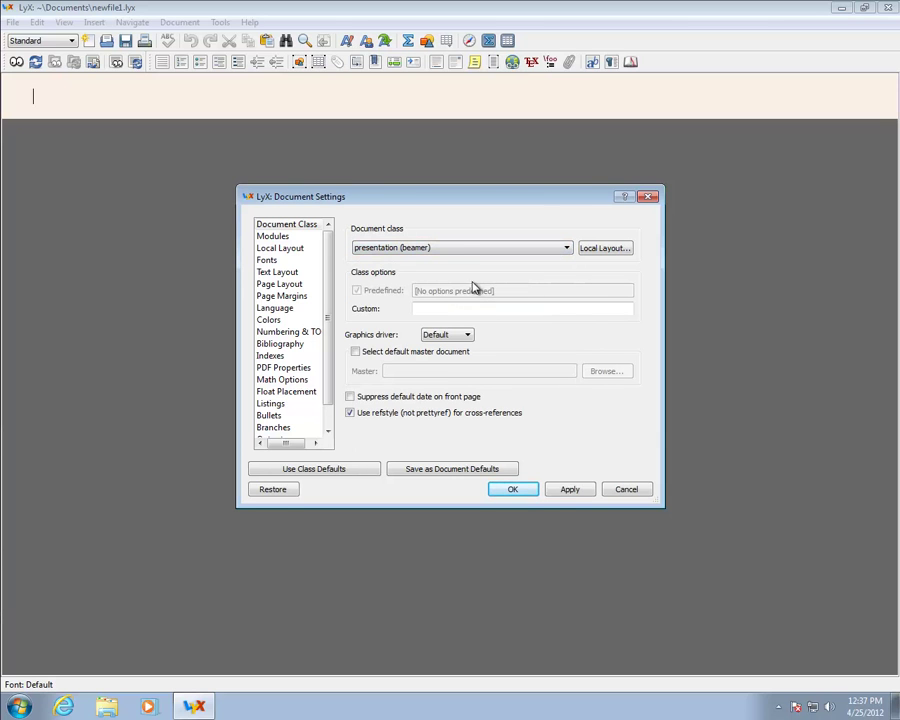
left_click(463, 249)
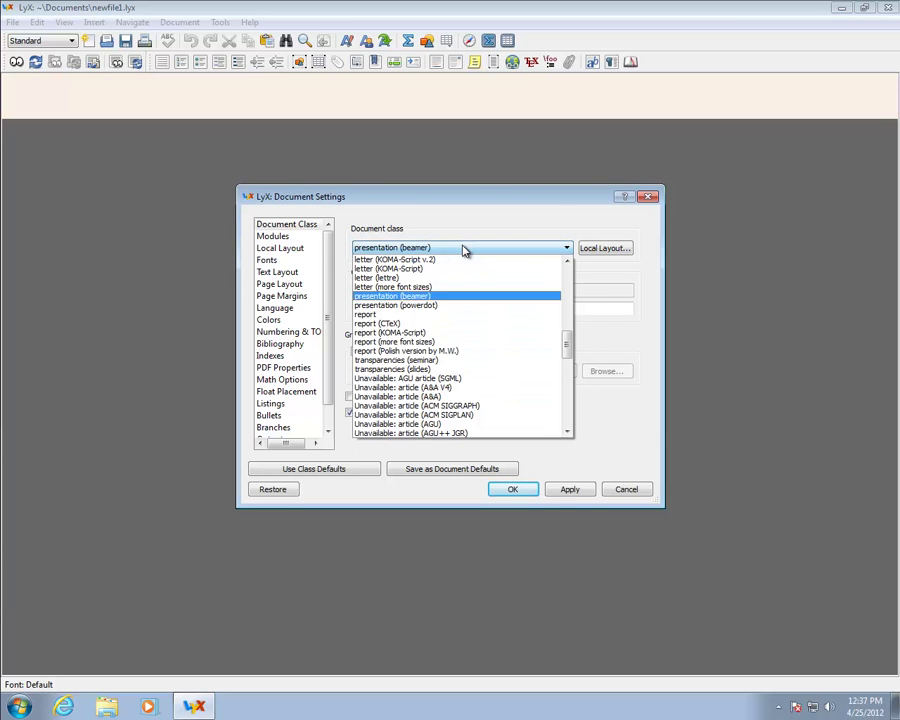
left_click(463, 315)
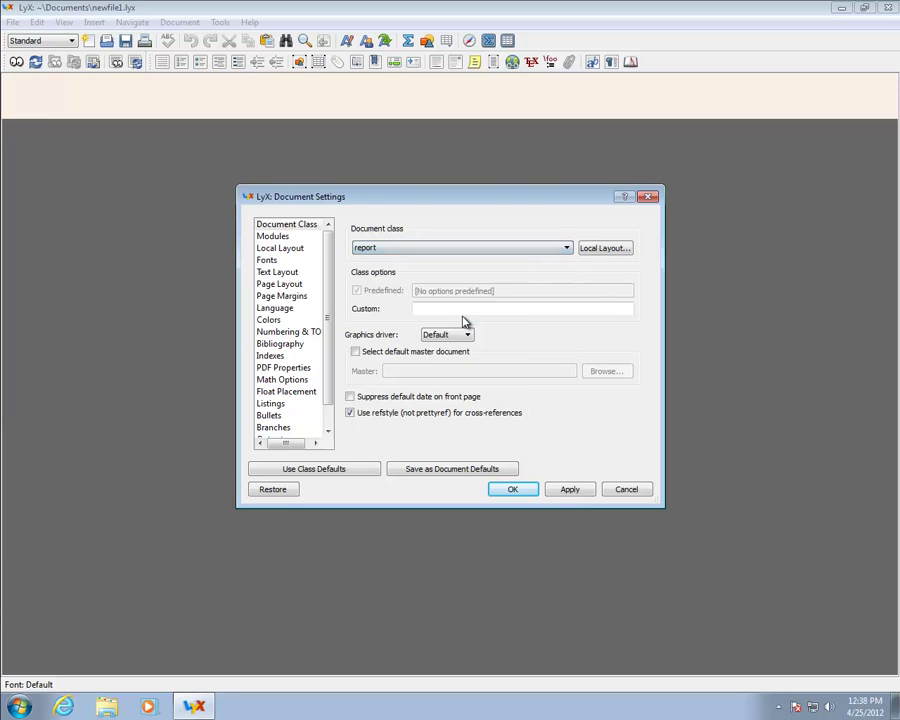
left_click(530, 250)
scroll(530, 254, "up", 10)
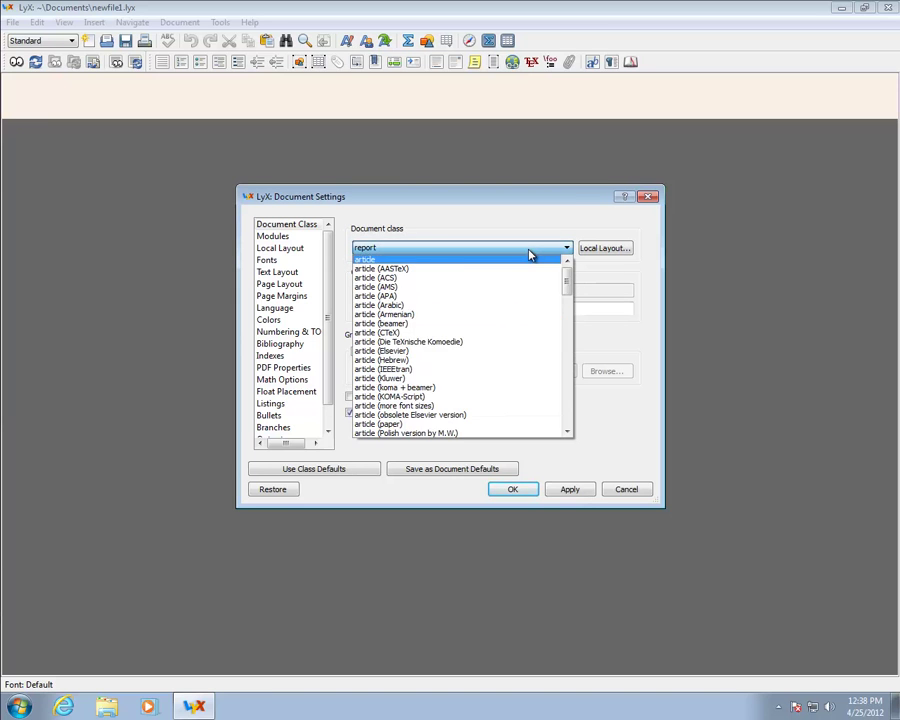
left_click(530, 256)
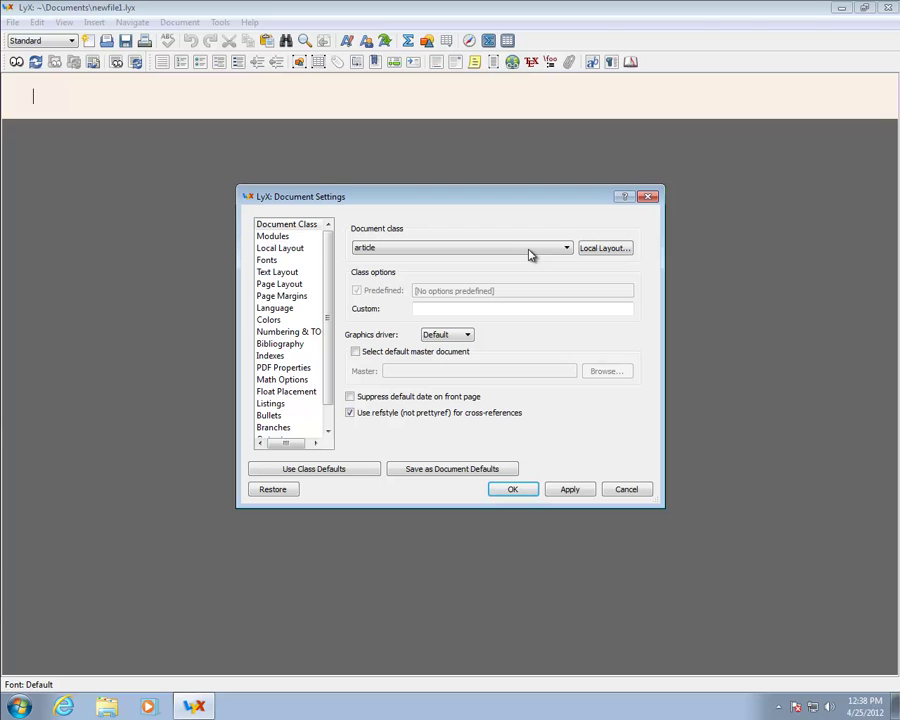
left_click(455, 309)
Add the Theorems (AMS) and Theorems (AMS-Extended) modules to the document.
left_click(274, 238)
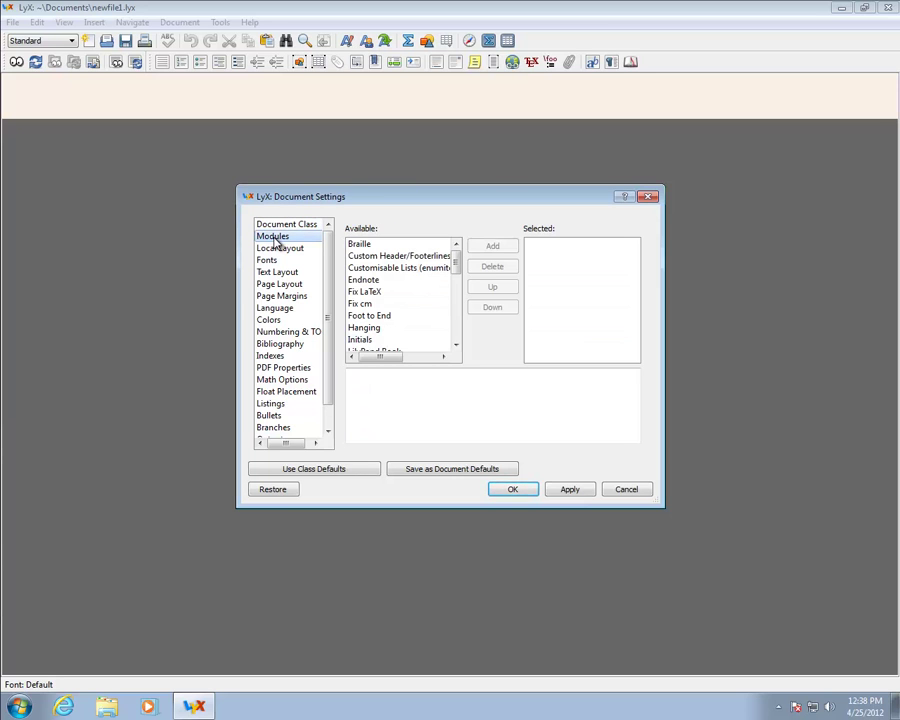
left_click(455, 346)
left_click(455, 346)
left_click(455, 346)
left_click(455, 346)
left_click(455, 346)
left_click(455, 346)
left_click(455, 346)
left_click(455, 346)
left_click(455, 346)
left_click(455, 346)
left_click(455, 346)
left_click(455, 346)
left_click(455, 346)
left_click(455, 346)
left_click(455, 346)
left_click(455, 346)
left_click(455, 346)
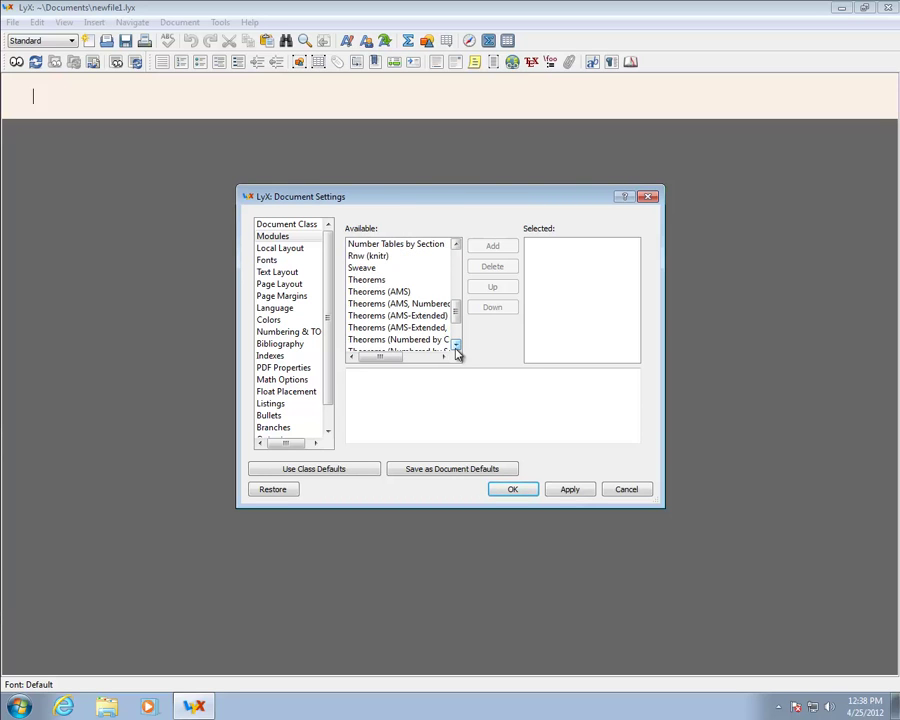
left_click(455, 346)
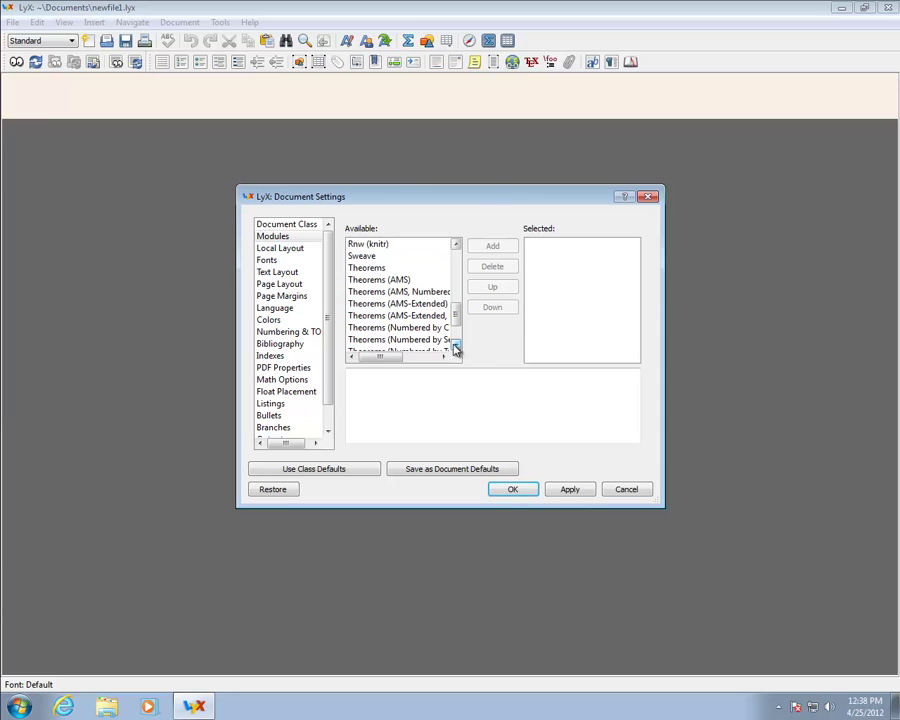
left_click(407, 281)
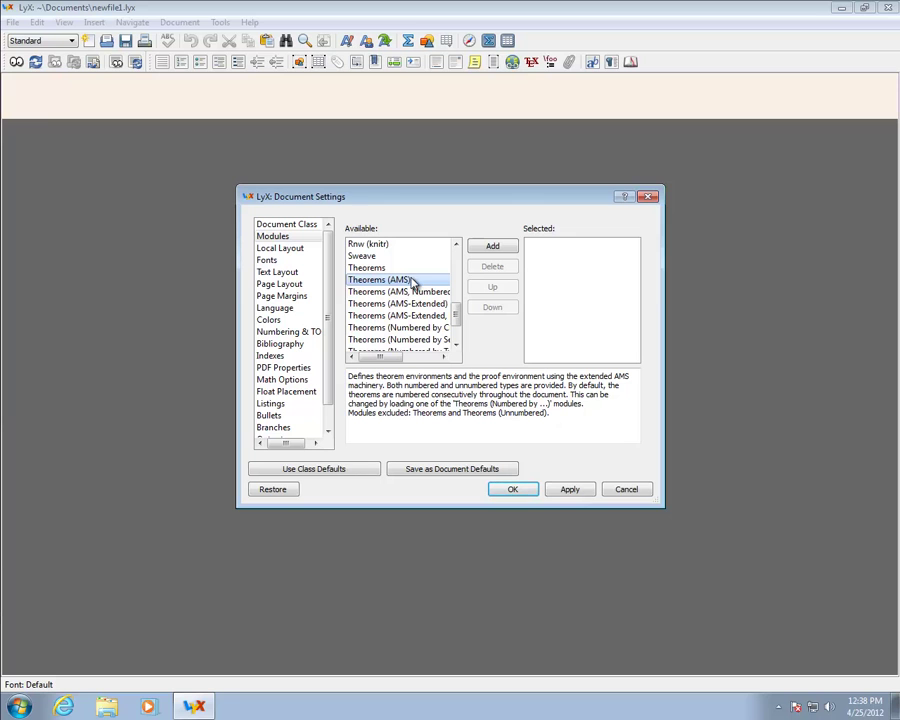
left_click(491, 247)
left_click(410, 304)
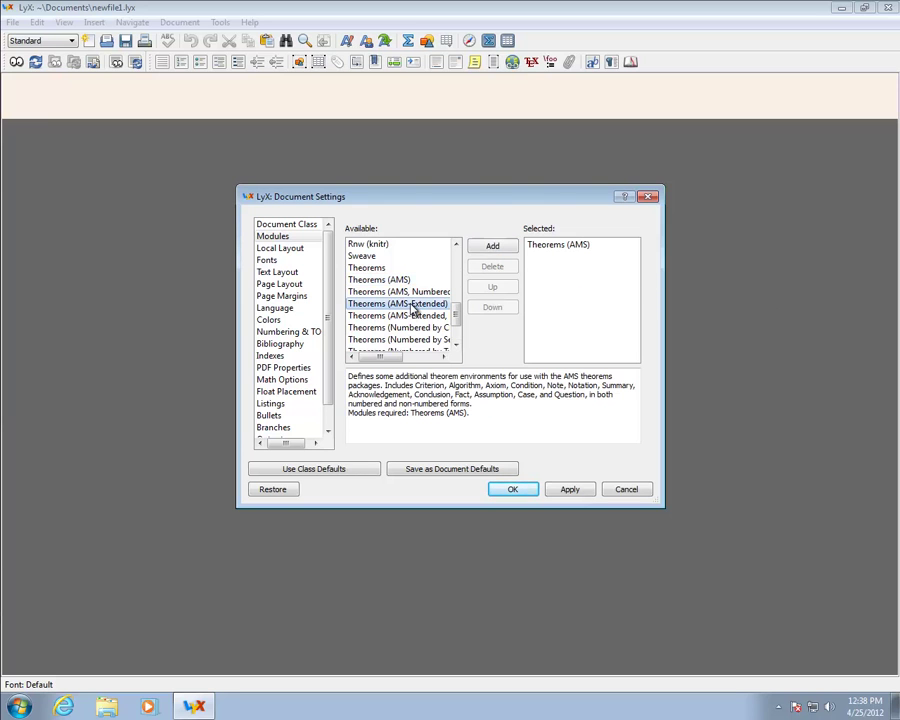
left_click(491, 247)
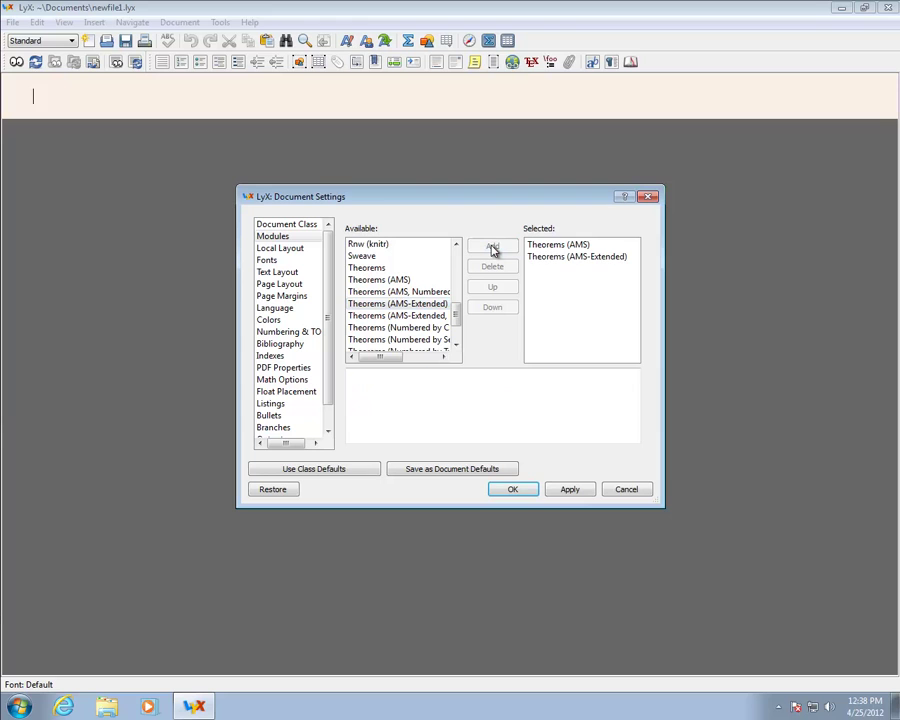
Examine the local layout and font settings, including the available Roman fonts, leaving Roman at Default.
left_click(309, 250)
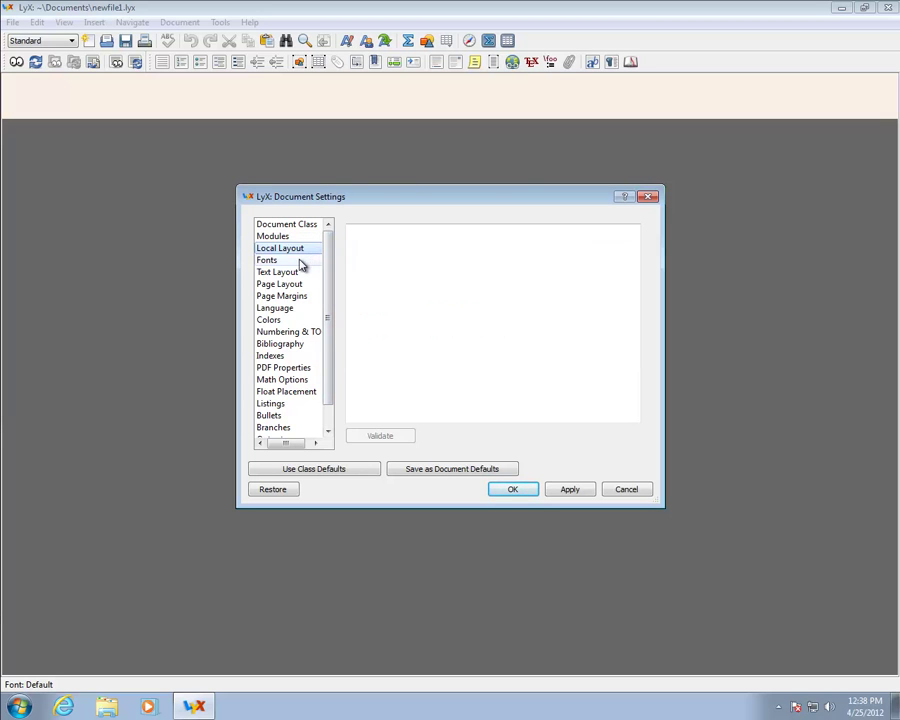
left_click(300, 261)
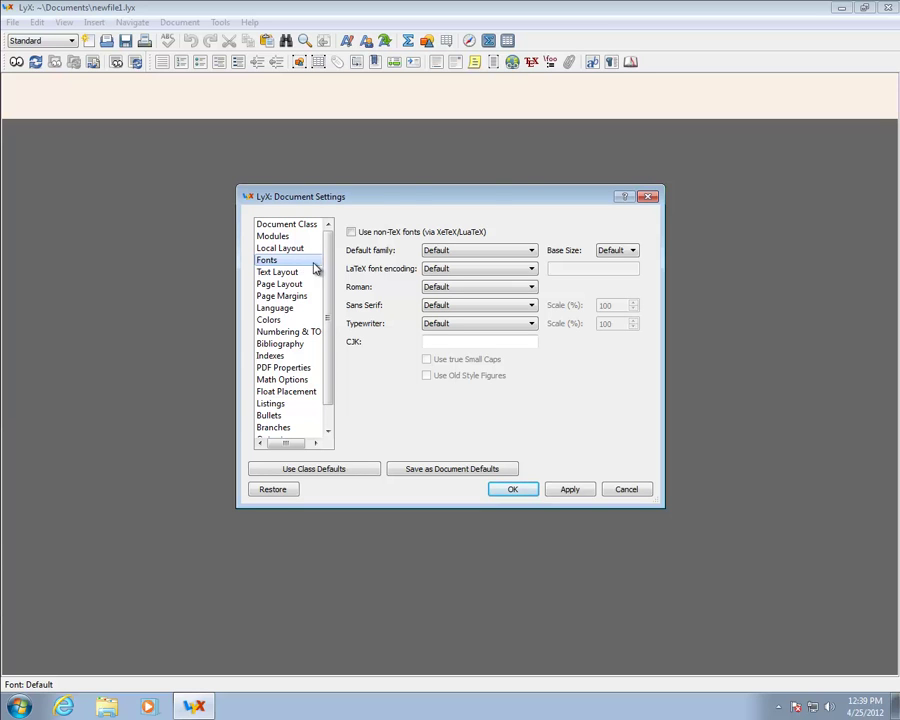
left_click(430, 288)
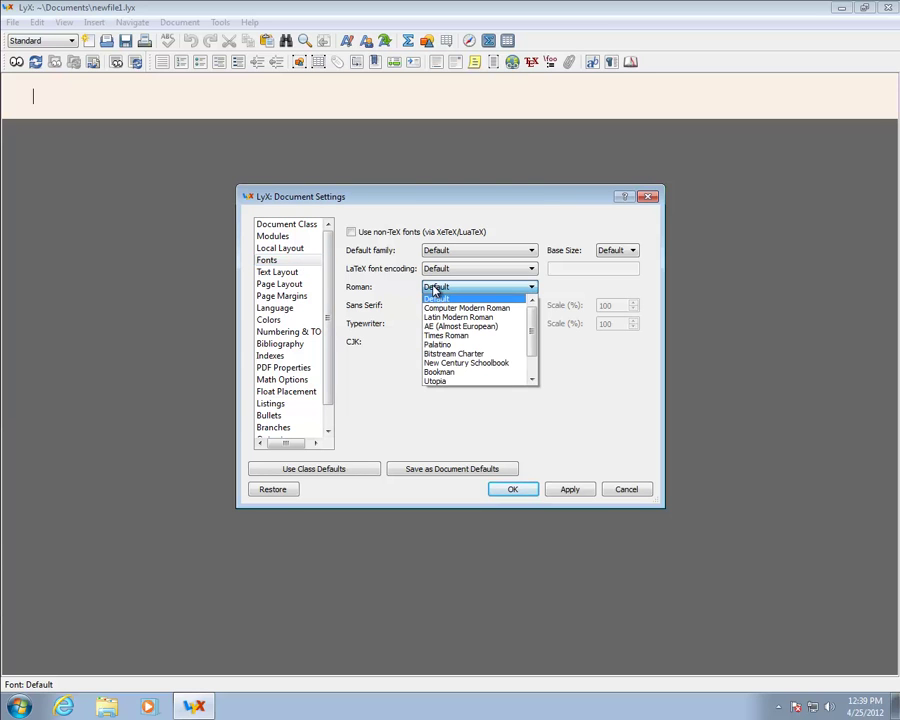
left_click(531, 381)
left_click(531, 381)
left_click(531, 381)
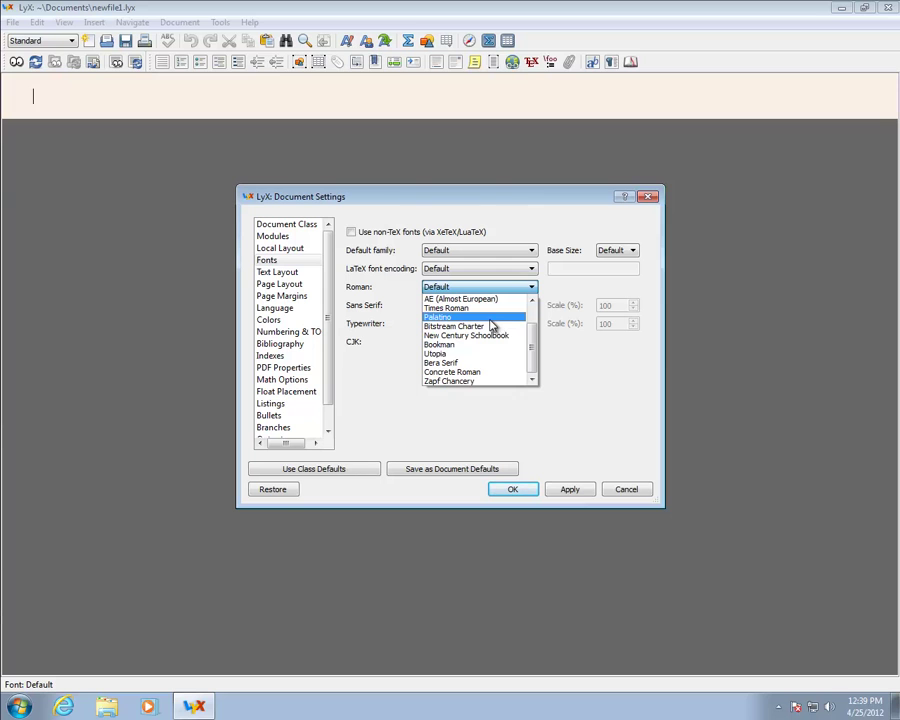
scroll(509, 305, "up", 3)
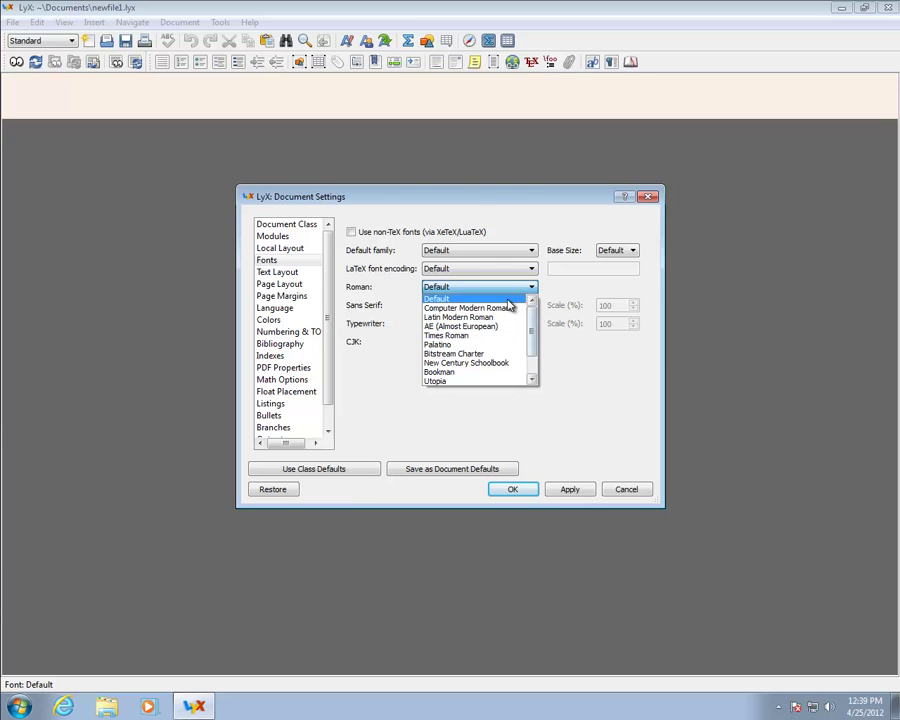
left_click(508, 301)
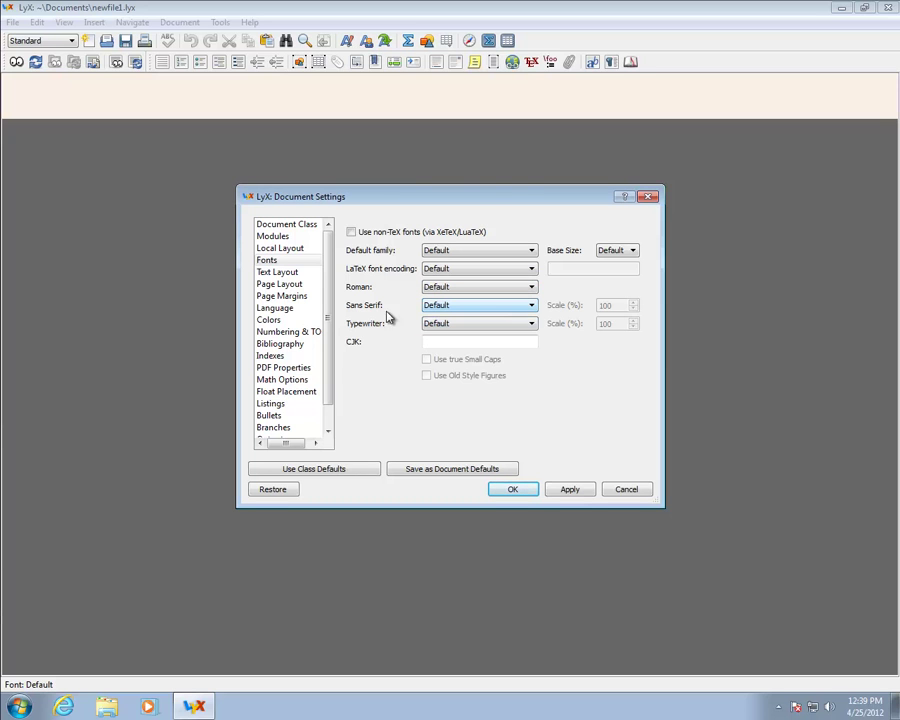
Set the document's line spacing to OneHalf in the text layout settings.
left_click(293, 278)
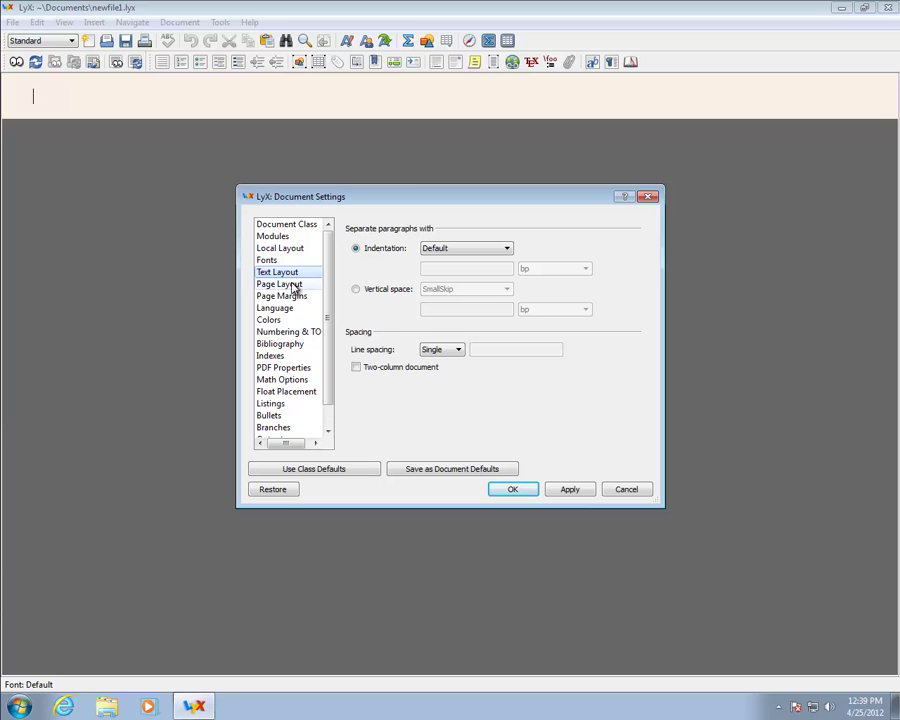
left_click(455, 351)
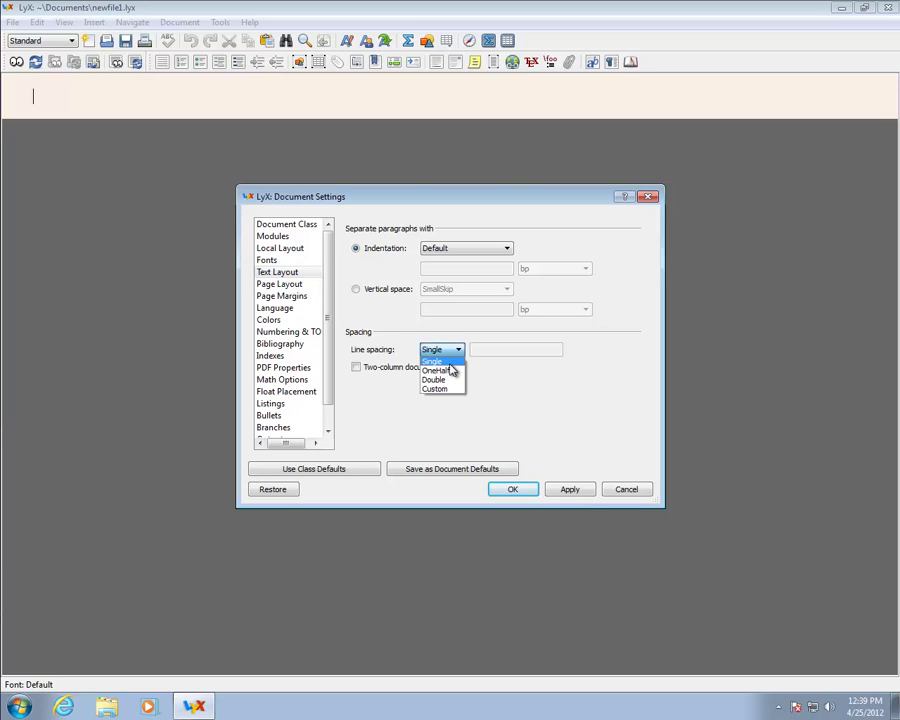
left_click(451, 370)
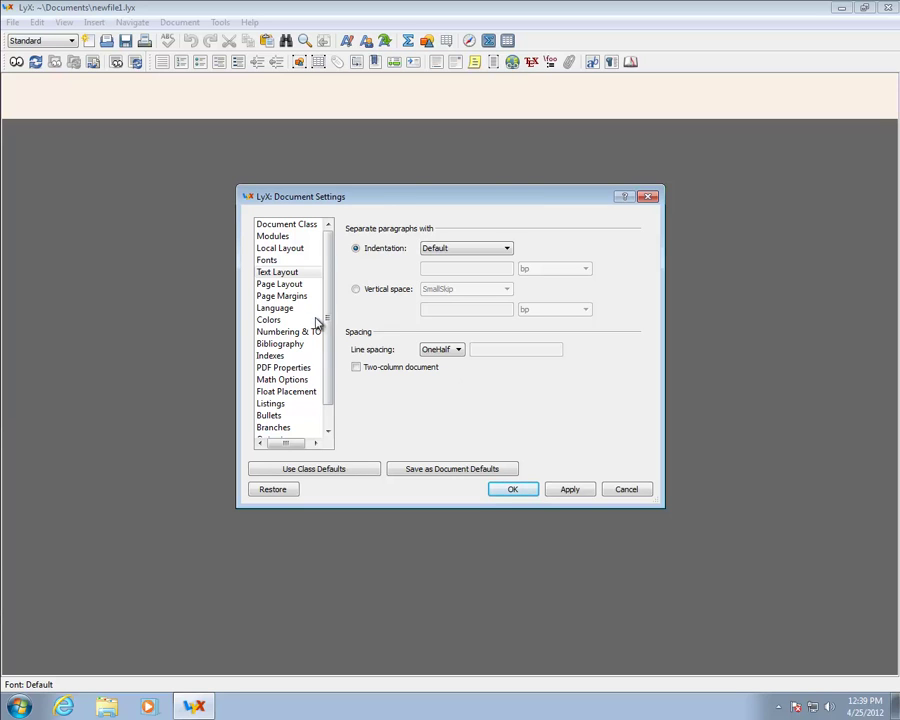
Turn off the default page margins and set the top, bottom, inner and outer margins to 1.
left_click(285, 285)
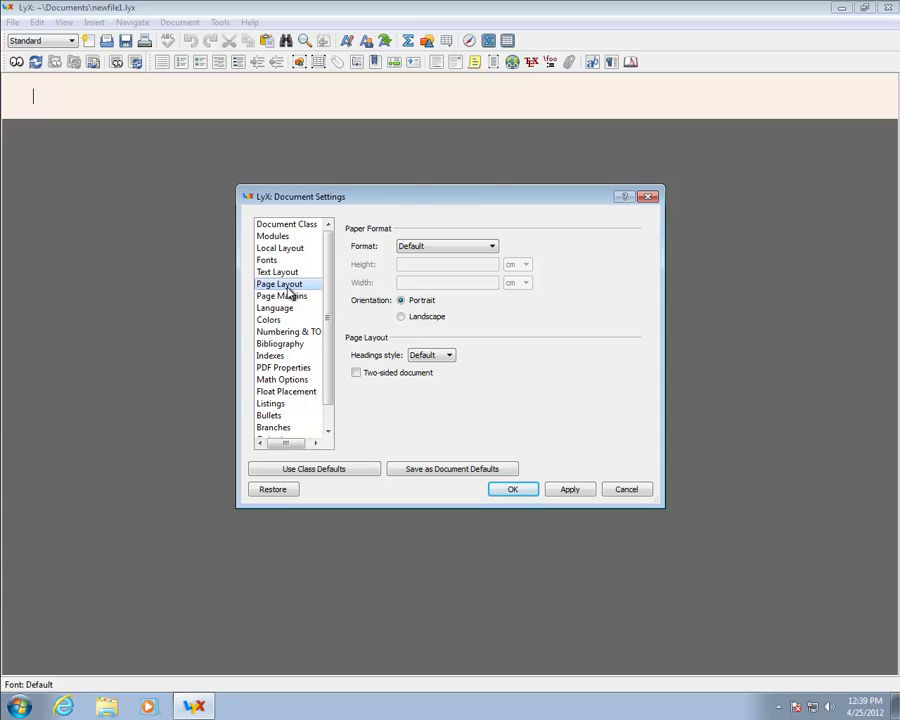
left_click(288, 296)
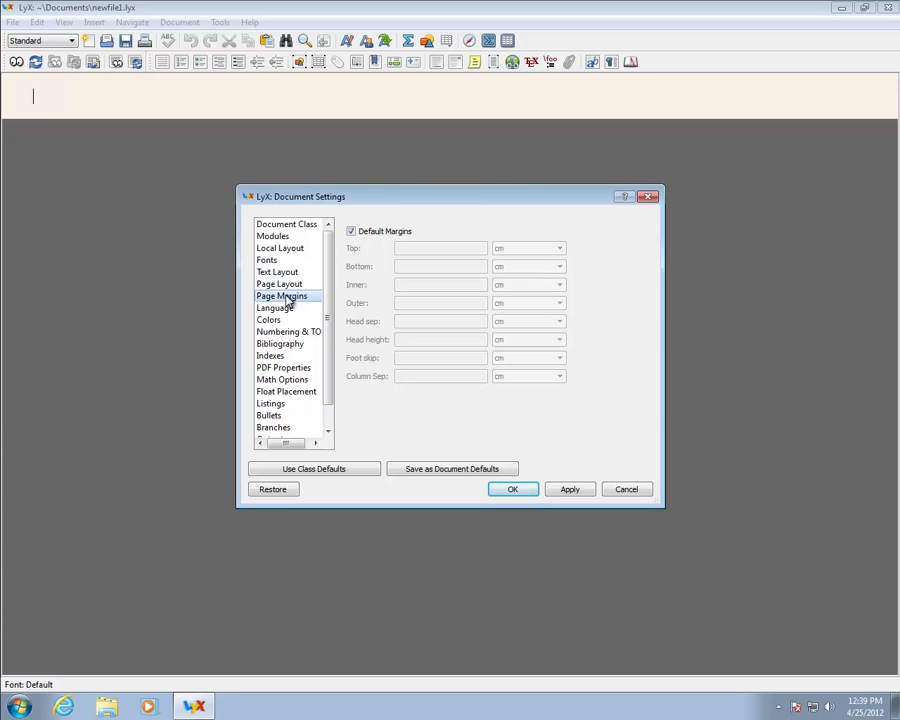
left_click(383, 235)
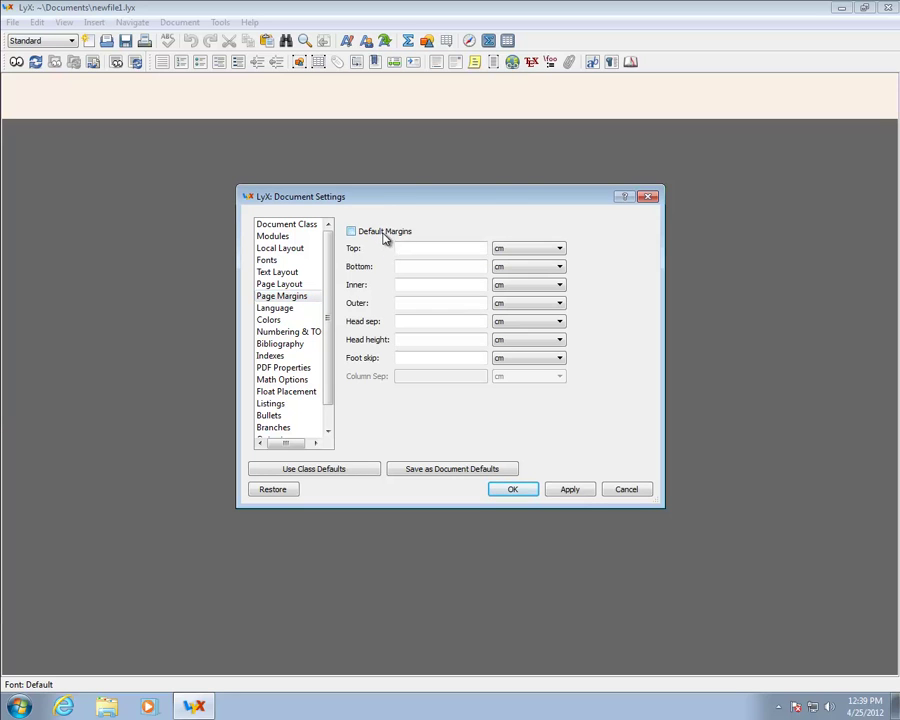
left_click(431, 252)
type("1")
left_click(416, 266)
type("1")
left_click(415, 283)
type("1")
left_click(415, 302)
type("1")
Set the unit of the top, bottom, inner and outer margins to inches and apply the document settings.
left_click(524, 250)
key("Down")
key("Down")
key("Down")
key("Down")
key("Return")
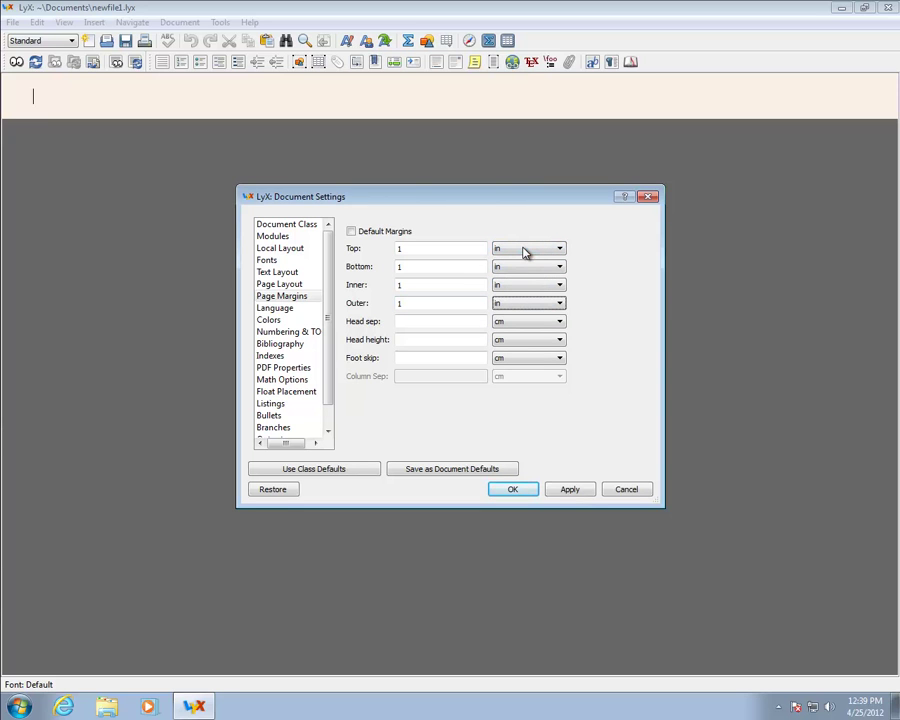
left_click(446, 248)
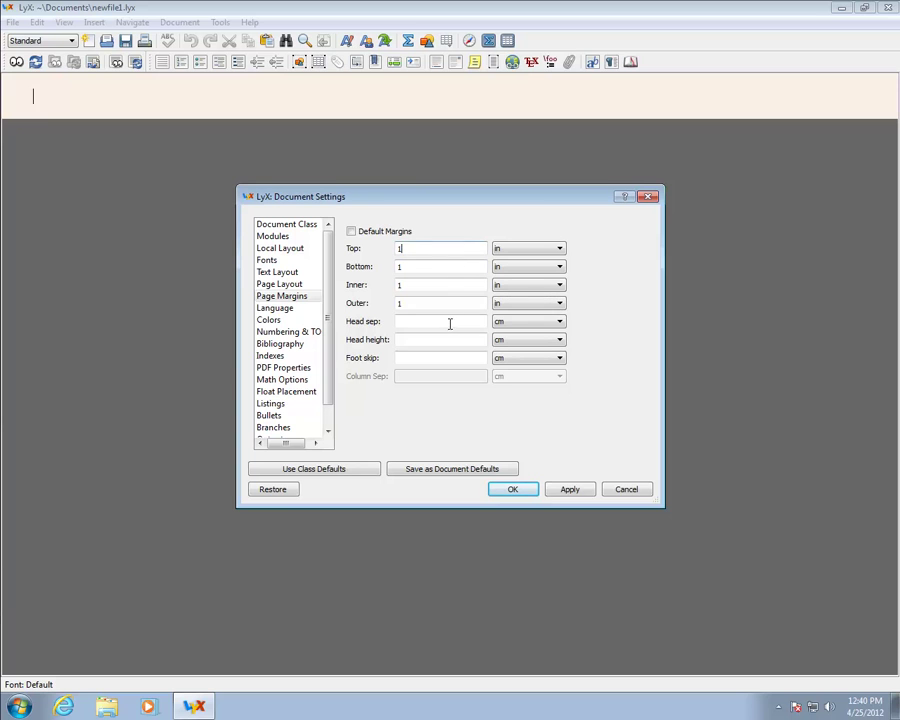
left_click(570, 489)
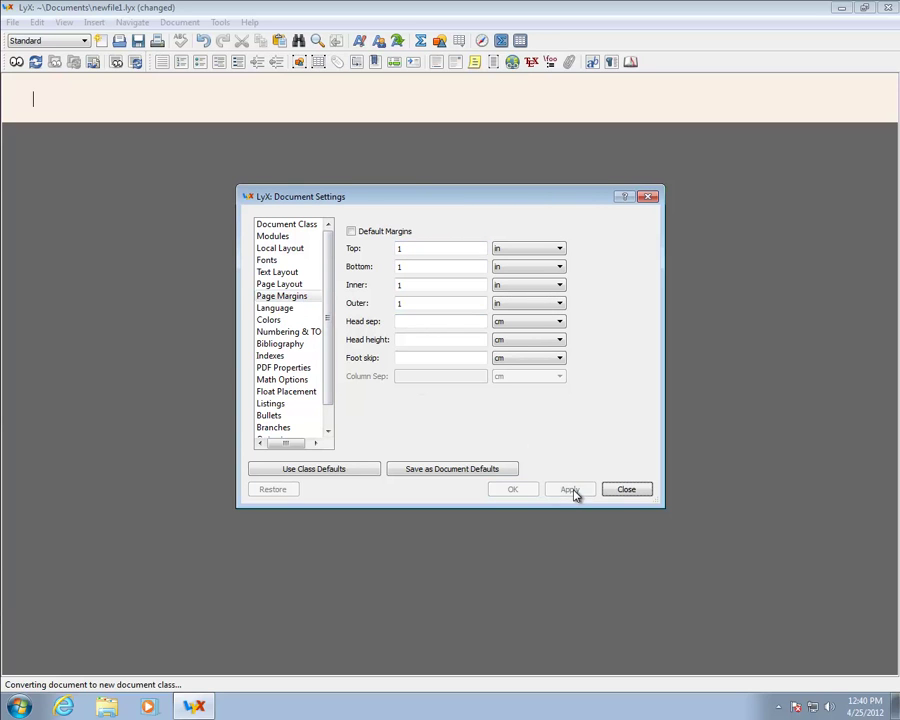
Review the language, page margin, color, and numbering and table of contents settings.
left_click(275, 308)
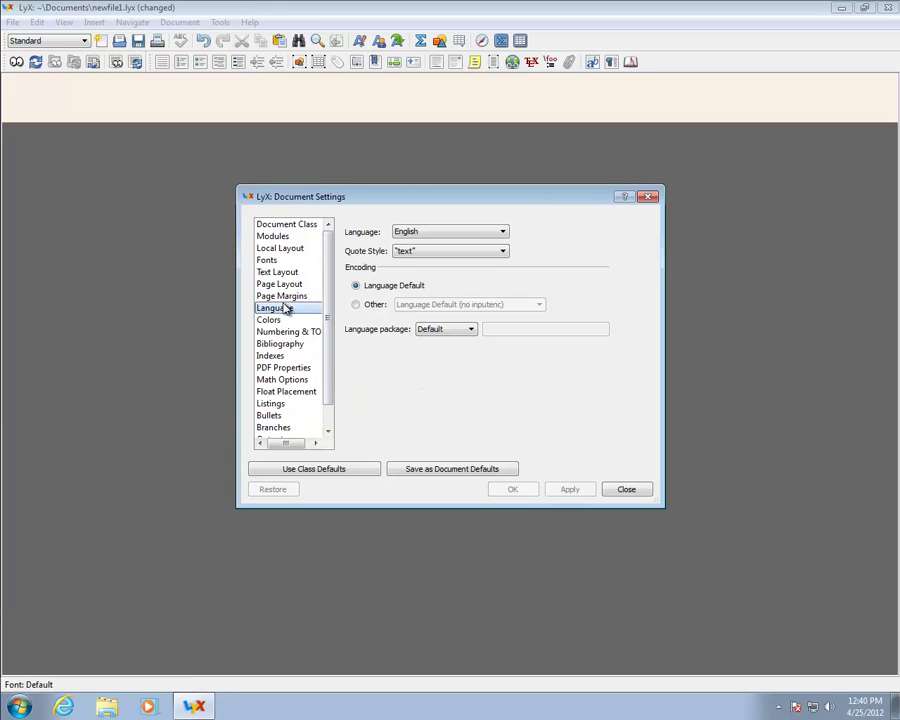
left_click(285, 298)
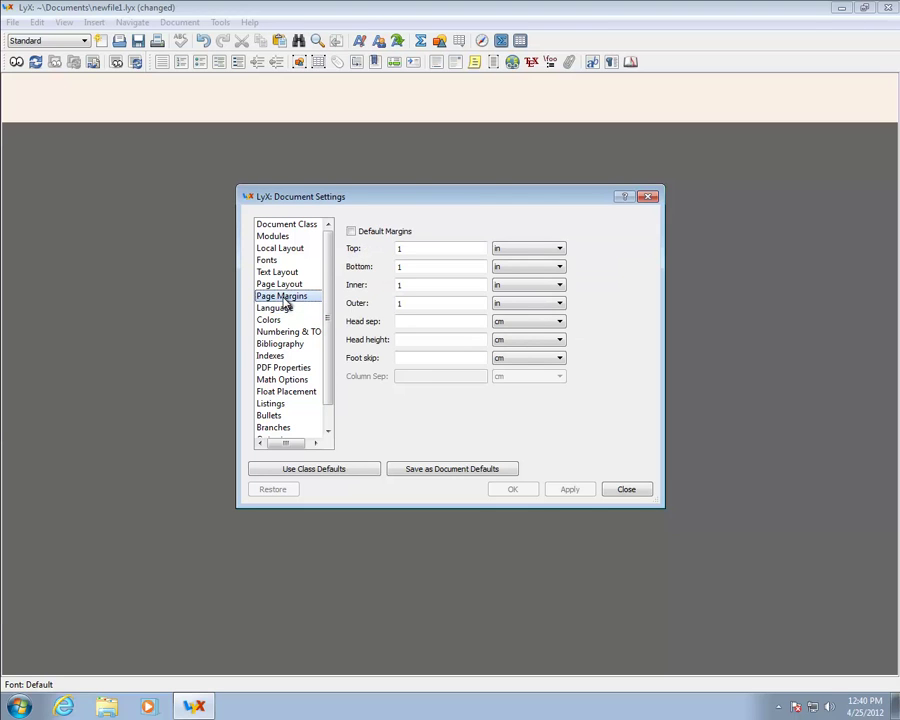
left_click(285, 309)
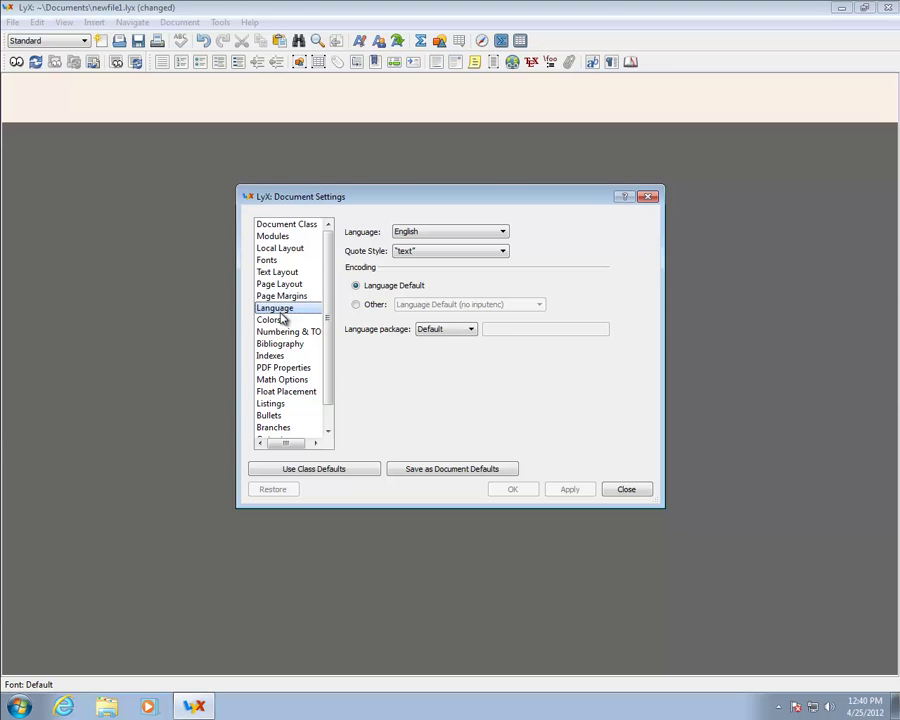
left_click(284, 320)
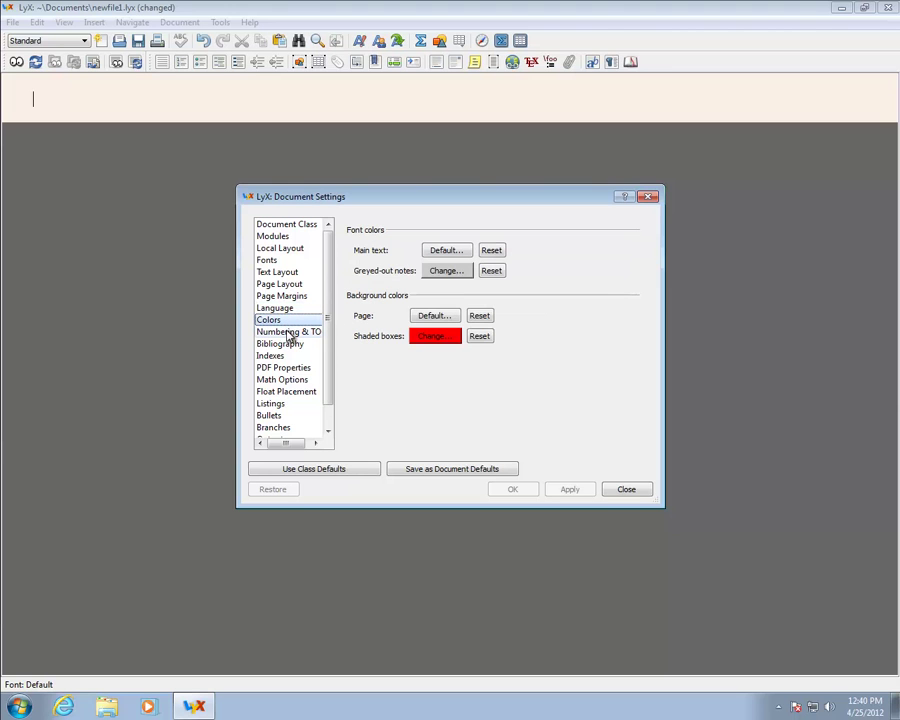
left_click(289, 333)
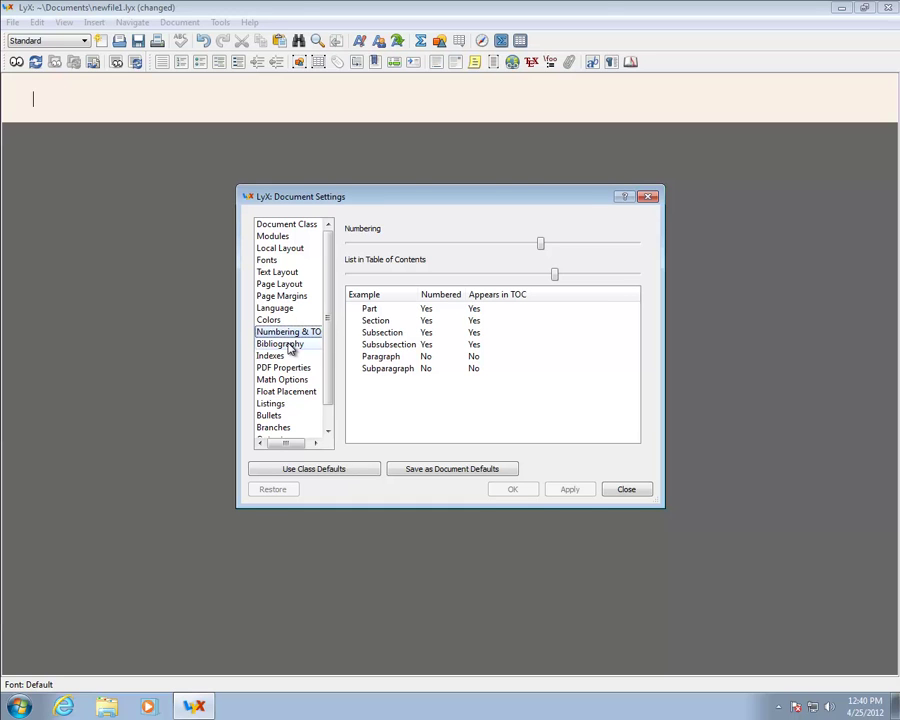
Set the bibliography's citation style to Natbib and apply the change.
left_click(290, 346)
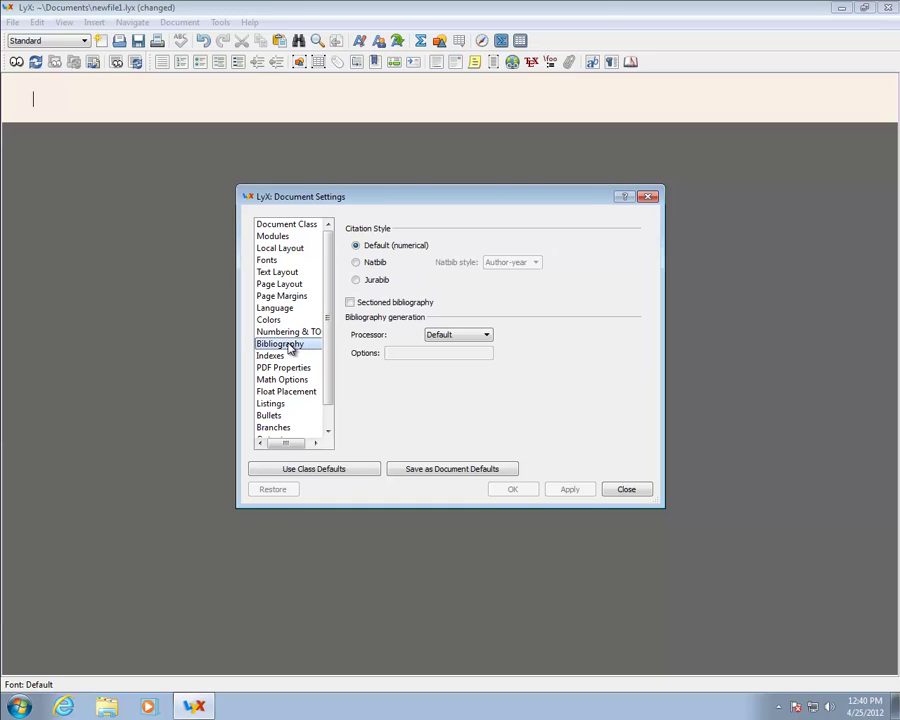
left_click(381, 265)
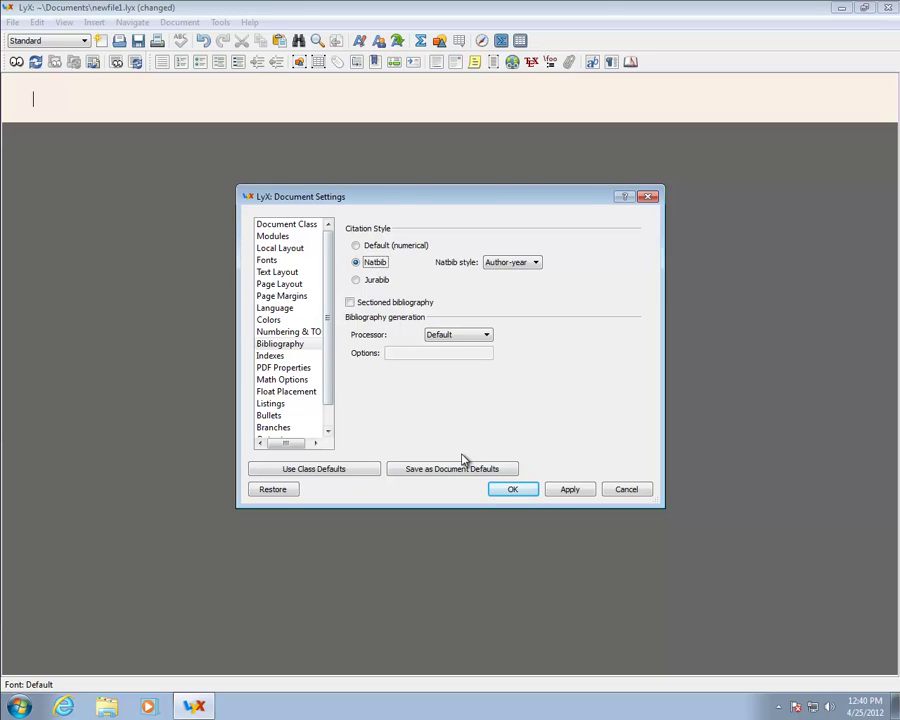
left_click(568, 489)
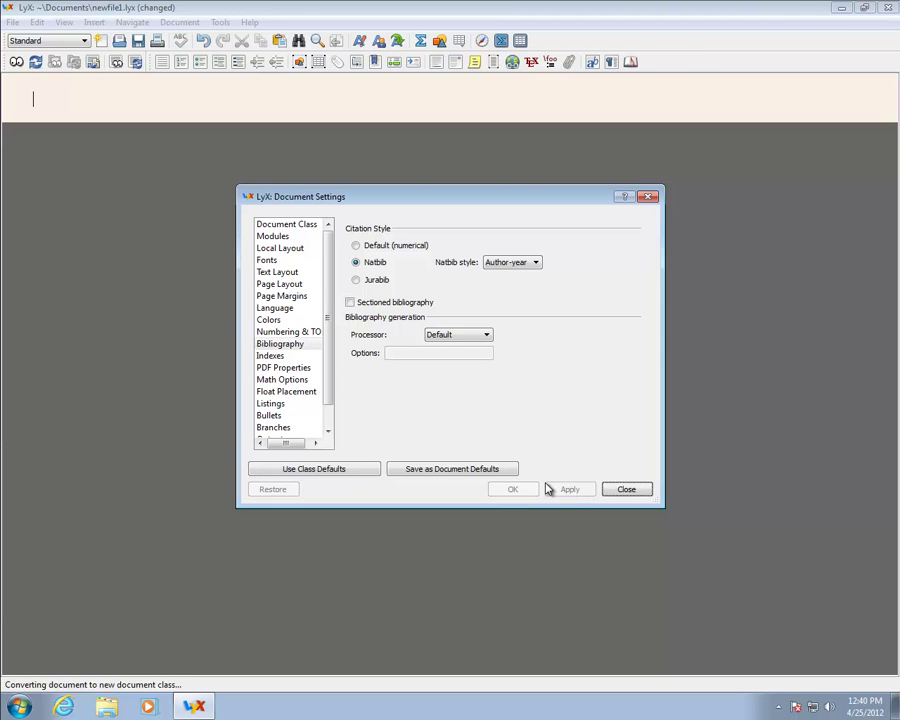
Enable hyperref support in the document's PDF properties.
left_click(293, 361)
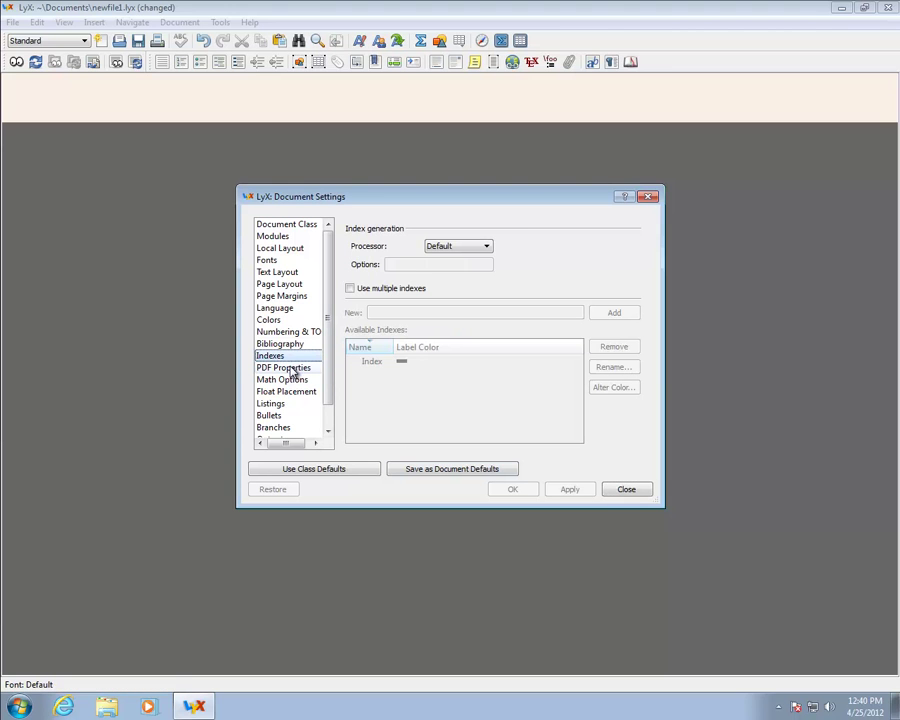
left_click(293, 370)
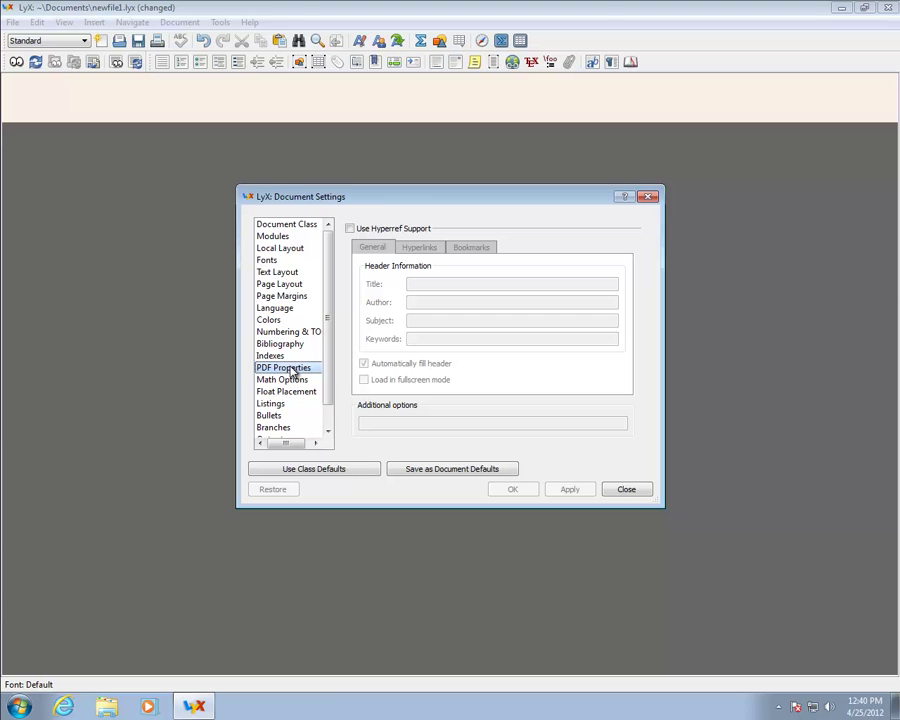
left_click(351, 230)
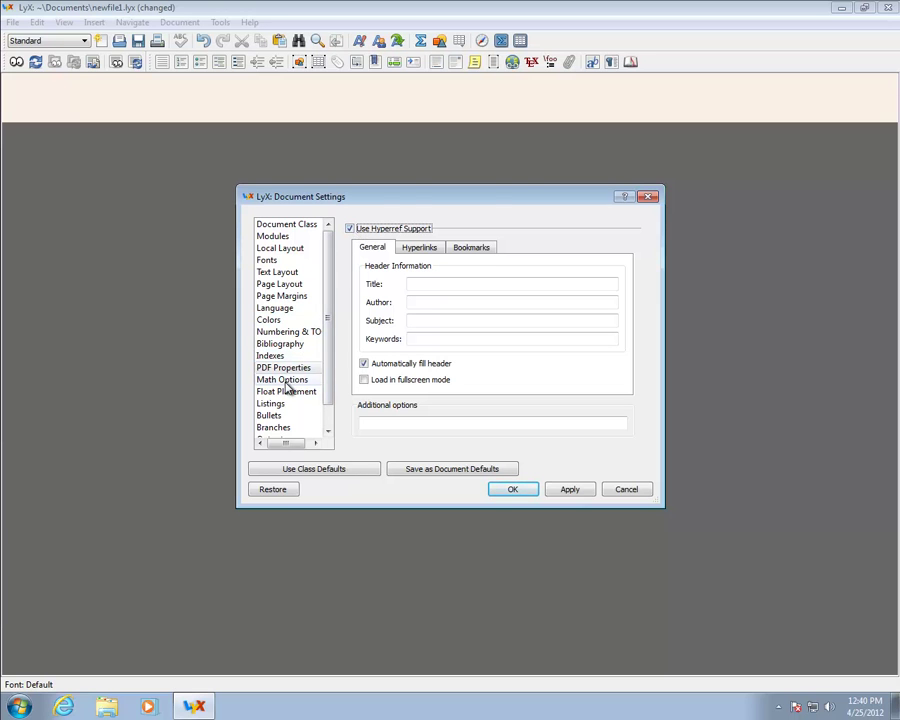
Turn off automatic use of the mhchem and mathdots packages in the math options and apply the document settings.
left_click(285, 381)
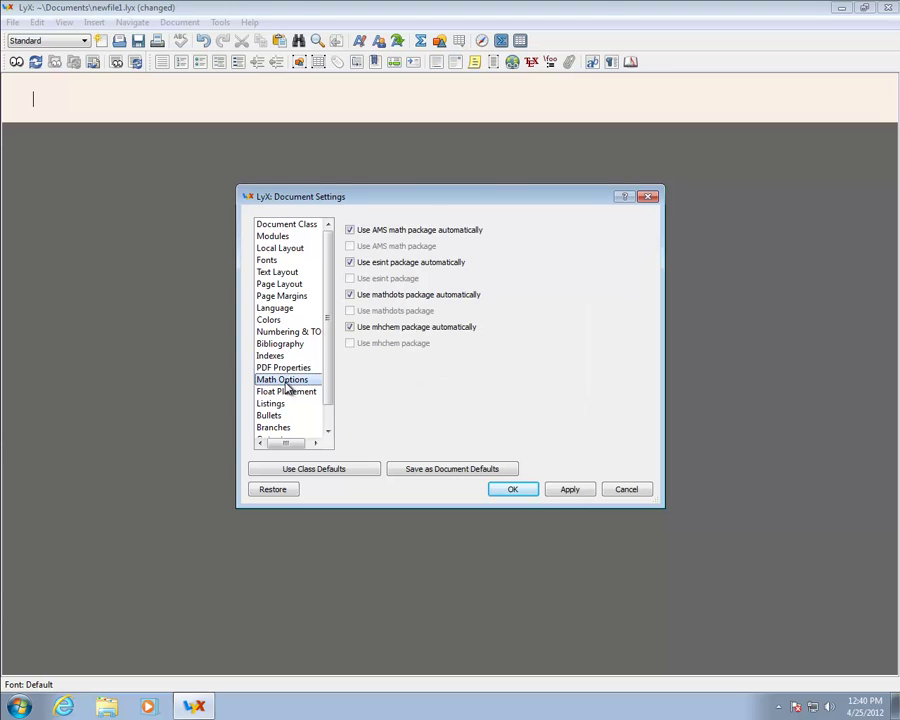
left_click(350, 327)
left_click(351, 295)
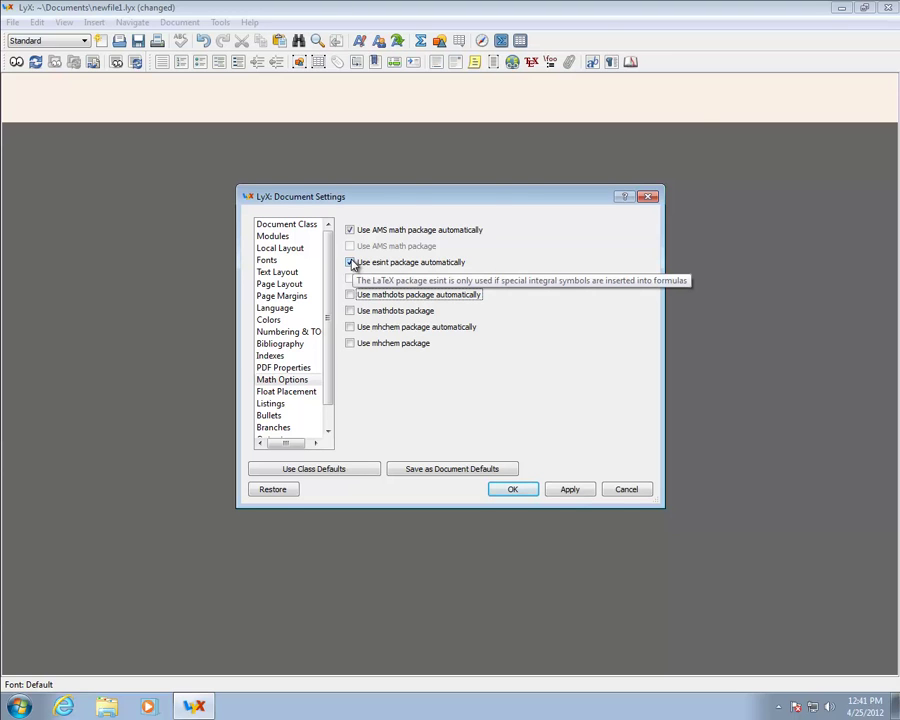
left_click(578, 488)
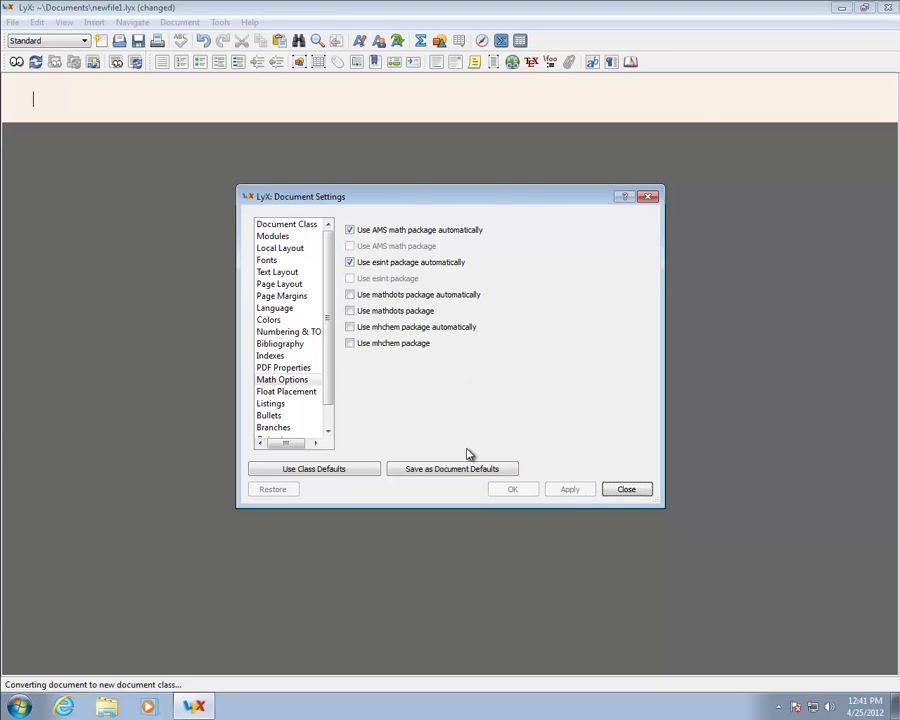
Review the float placement, listings, bullets, branches, output and LaTeX preamble settings, and close the document settings.
left_click(306, 394)
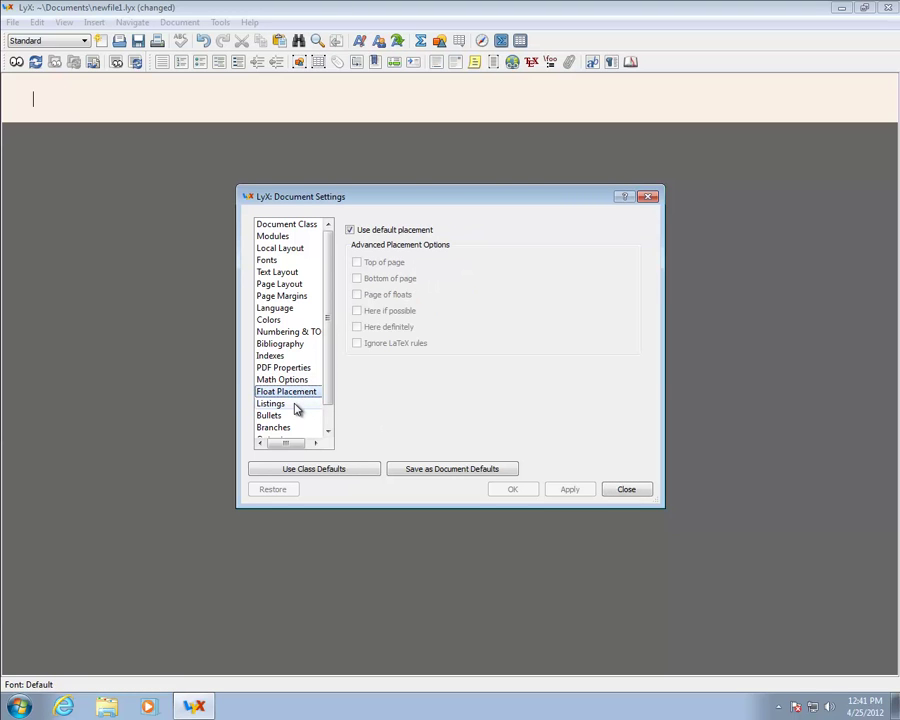
left_click(294, 405)
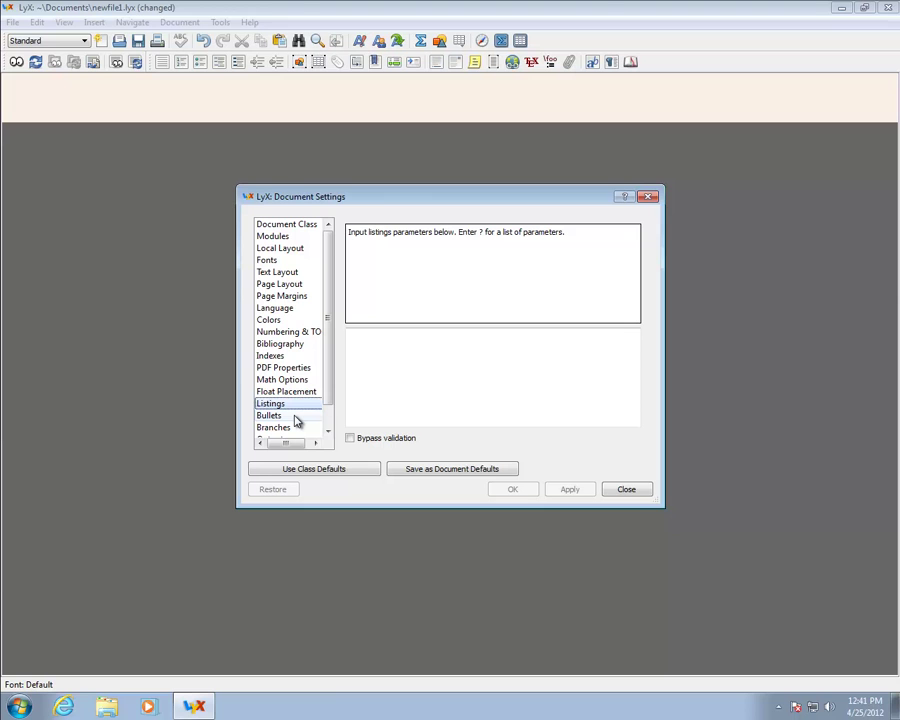
left_click(296, 418)
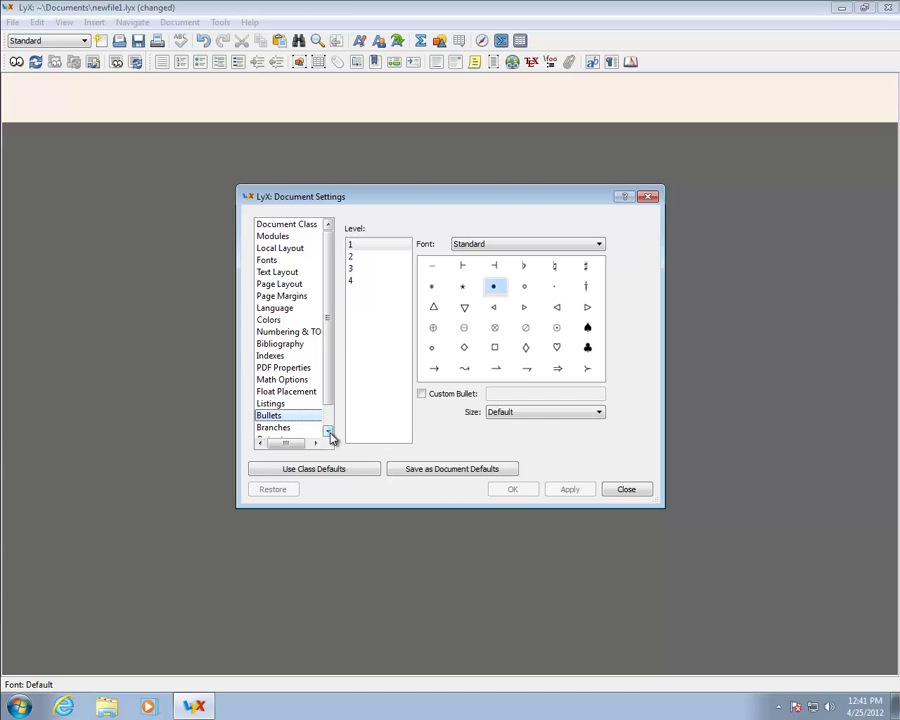
scroll(333, 426, "down", 1)
left_click(298, 404)
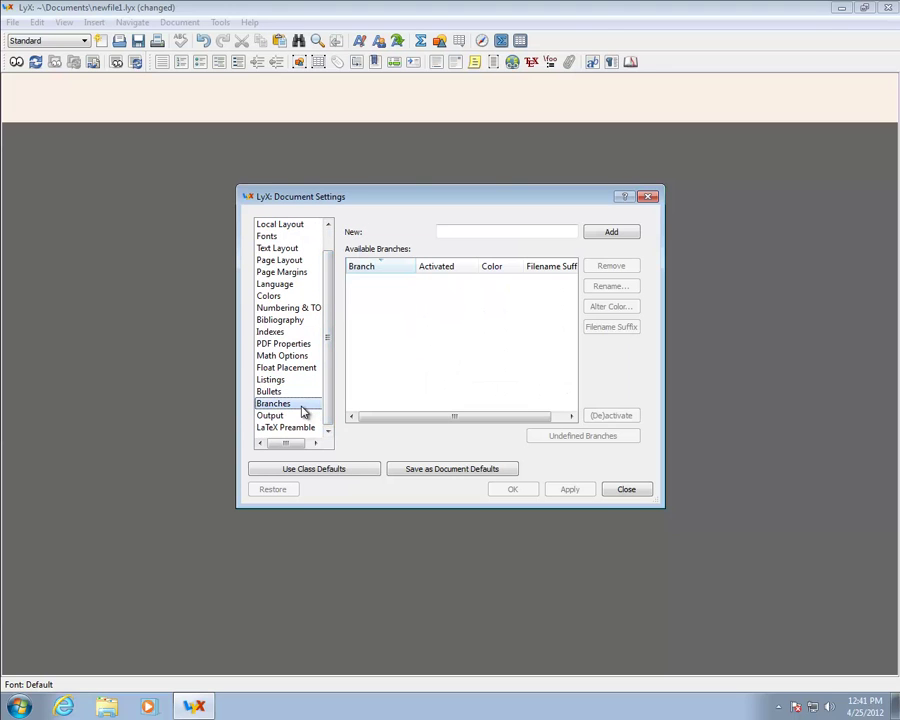
left_click(299, 416)
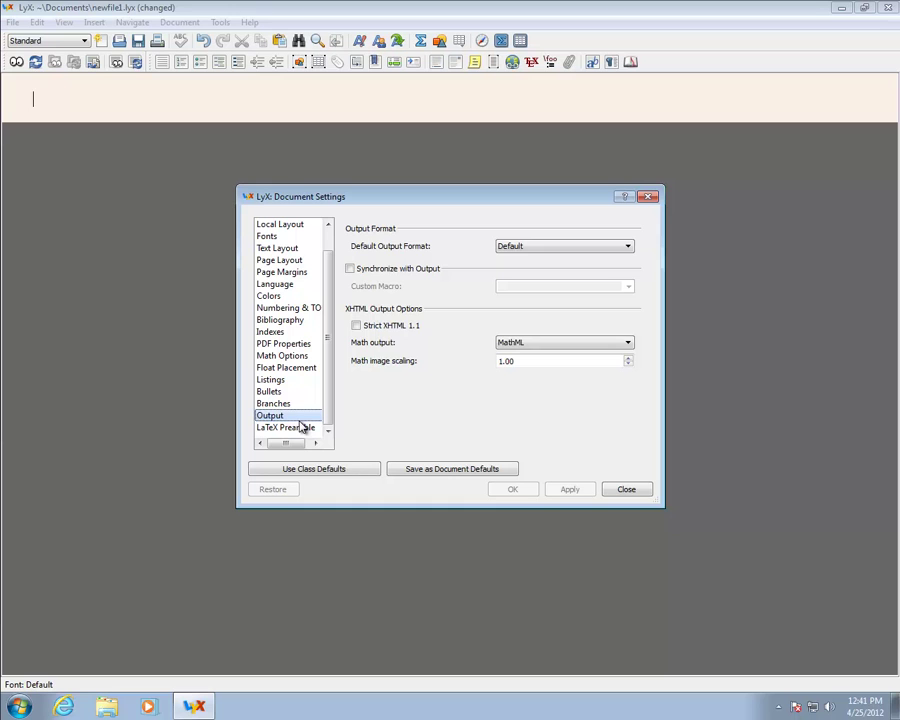
left_click(302, 428)
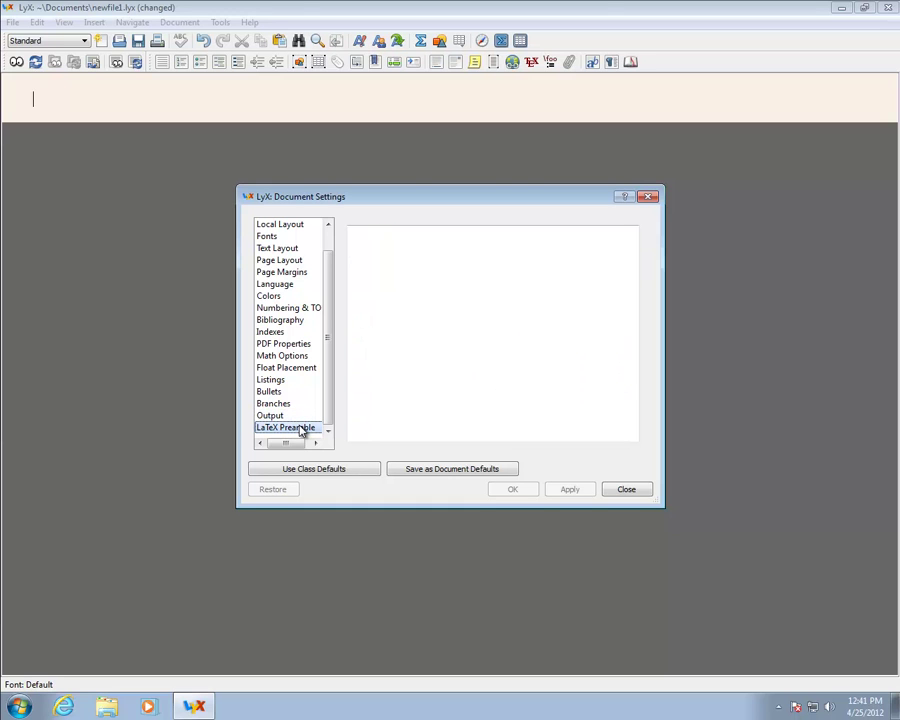
left_click(626, 490)
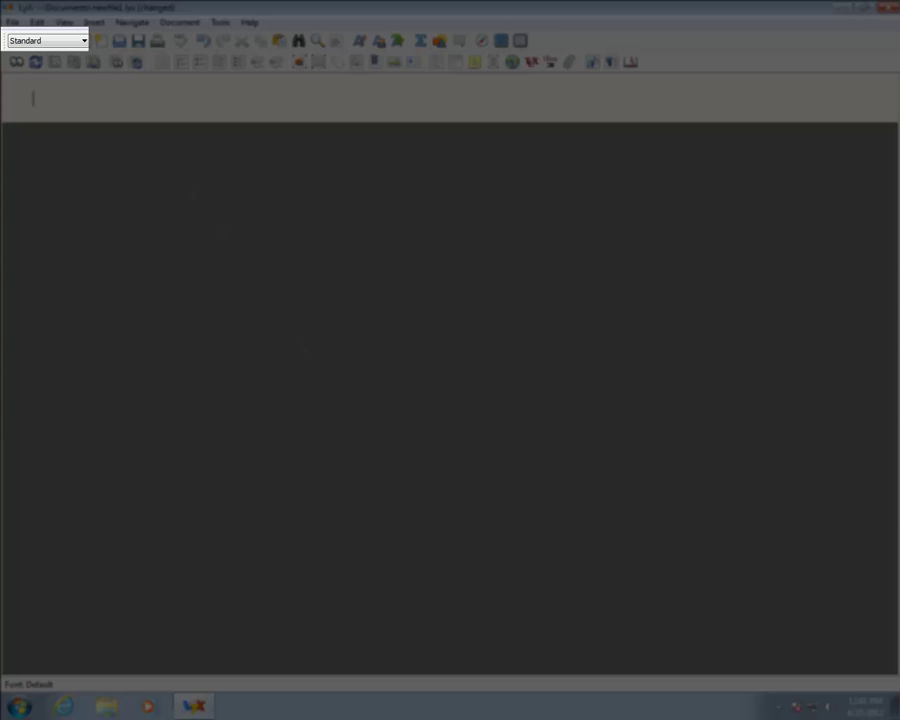
Examine the available paragraph environments, from the list and section styles through the theorem styles, without choosing one.
left_click(79, 43)
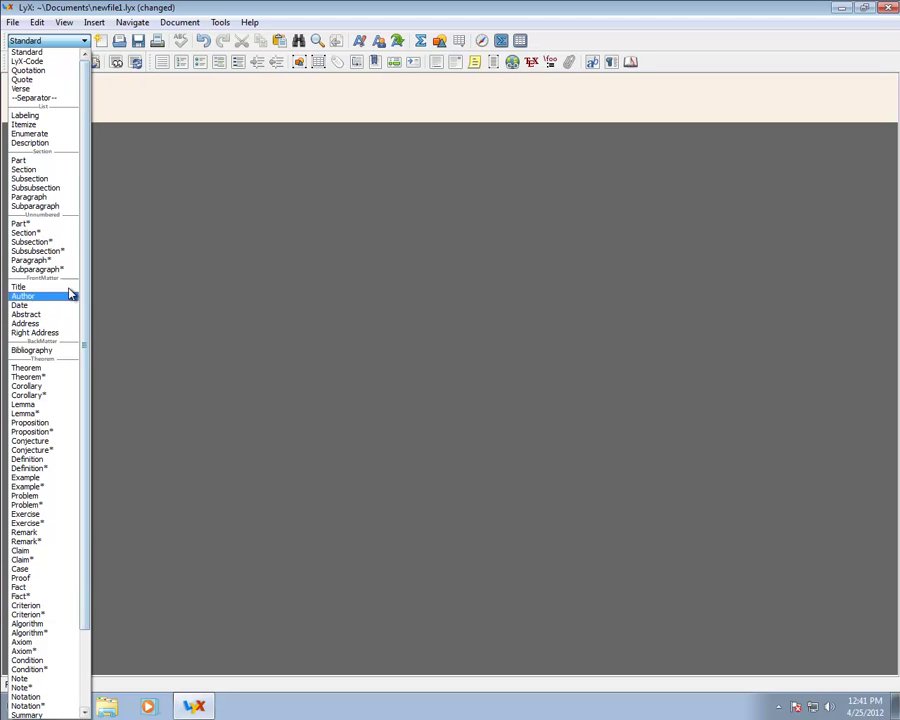
scroll(80, 456, "down", 3)
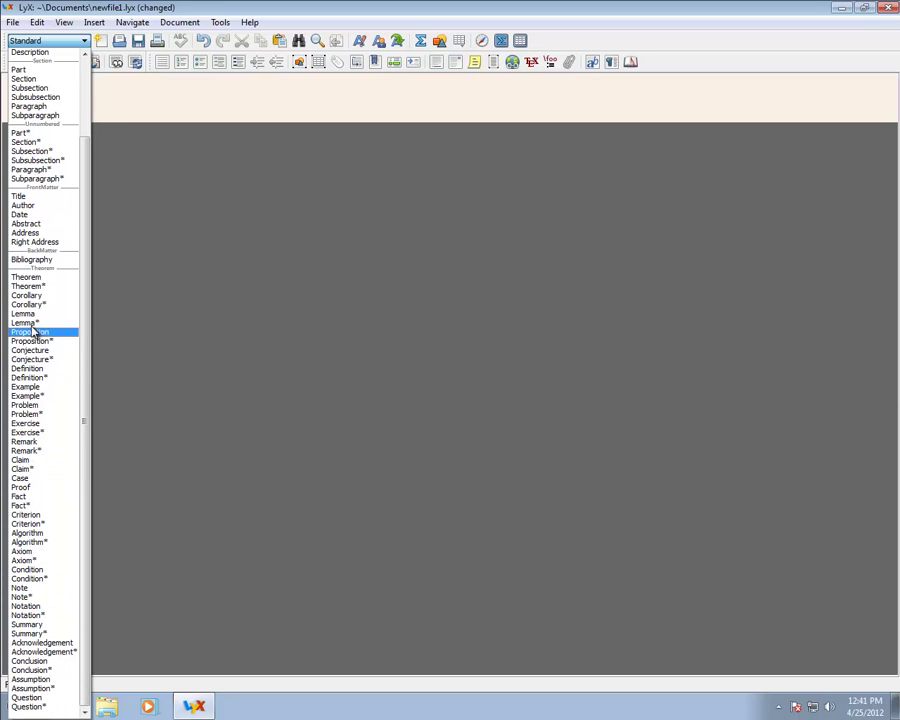
scroll(36, 220, "up", 1)
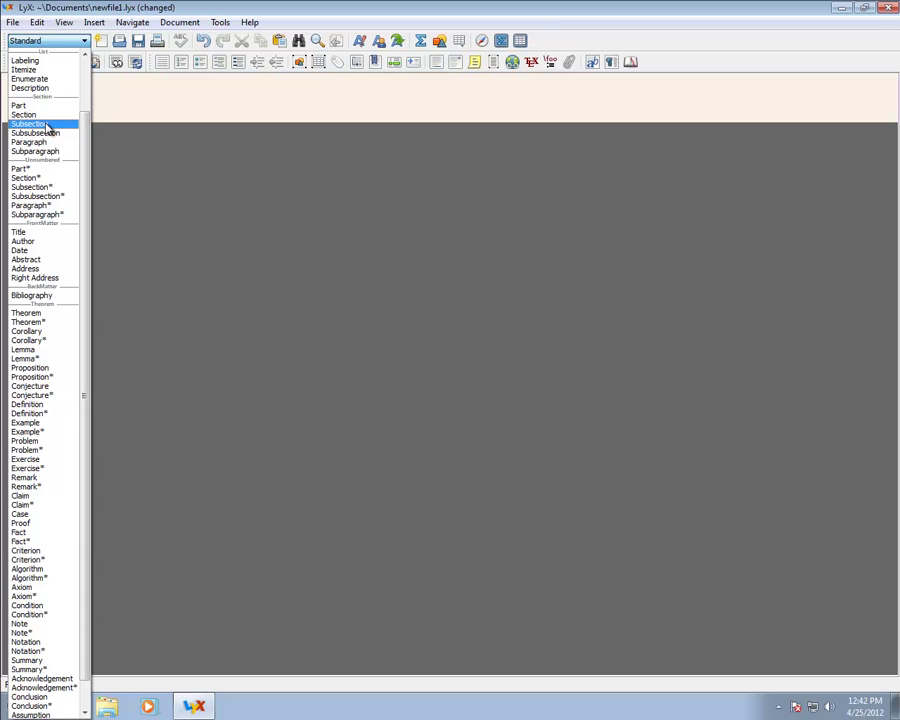
left_click(133, 93)
Add the title "First Lyx Document" in the Title environment and start a new paragraph below it.
left_click(40, 39)
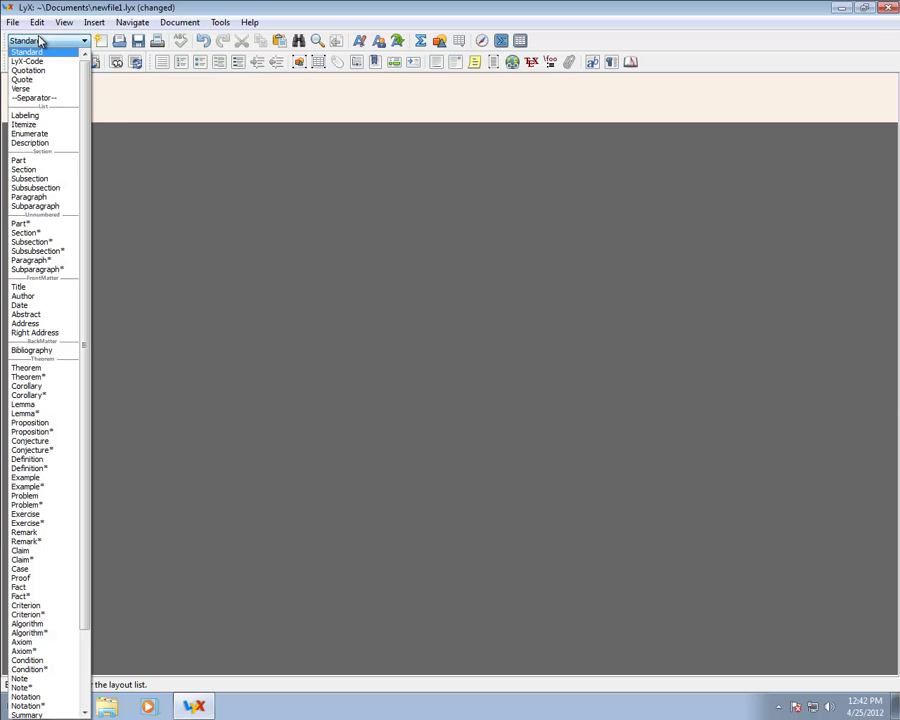
scroll(45, 165, "down", 3)
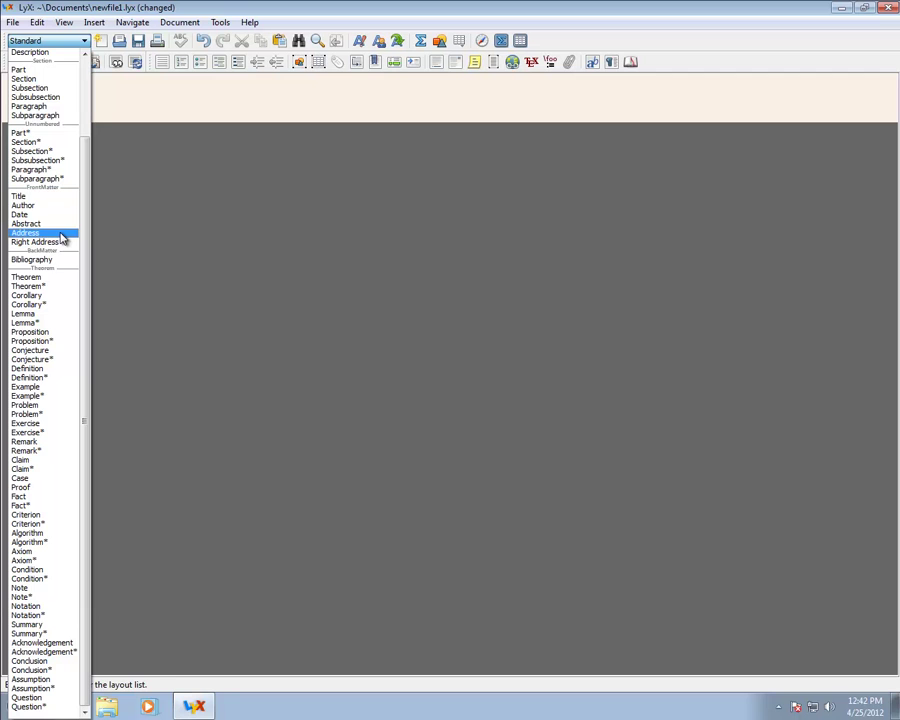
left_click(49, 200)
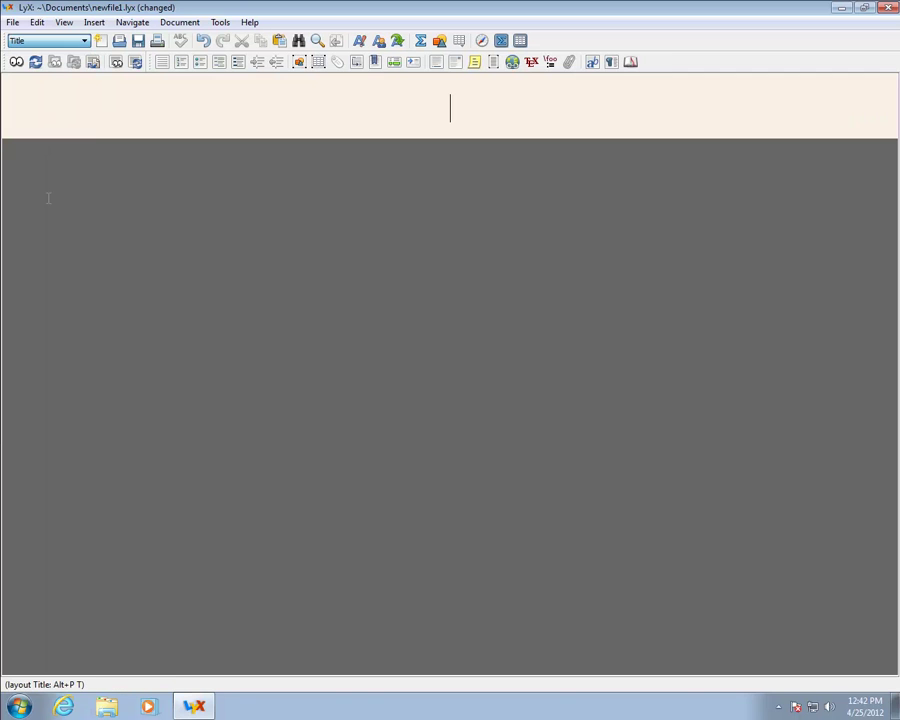
type("First Lyx Document")
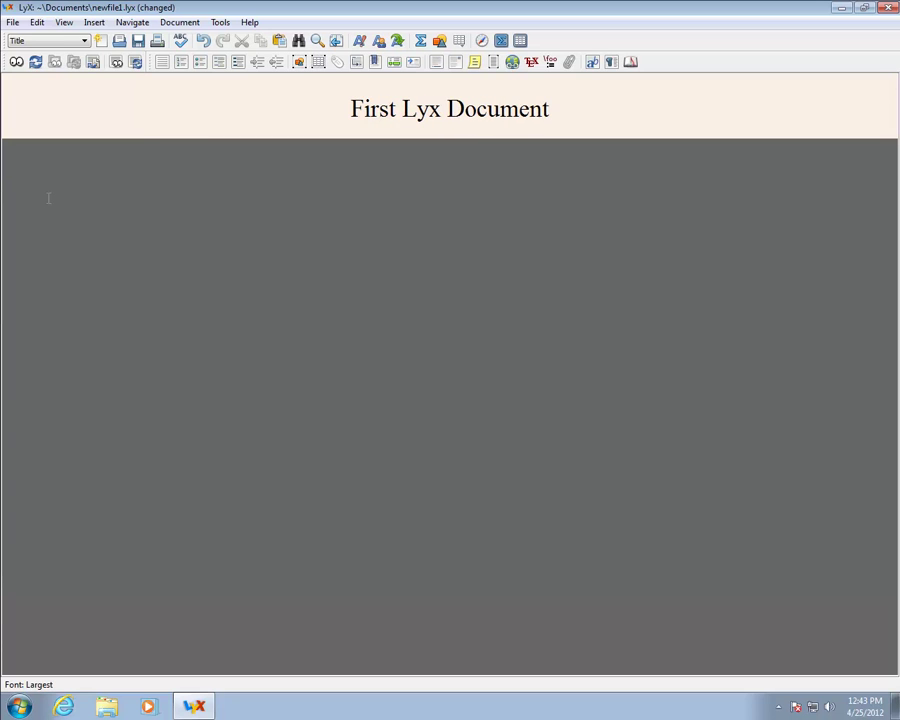
key("Return")
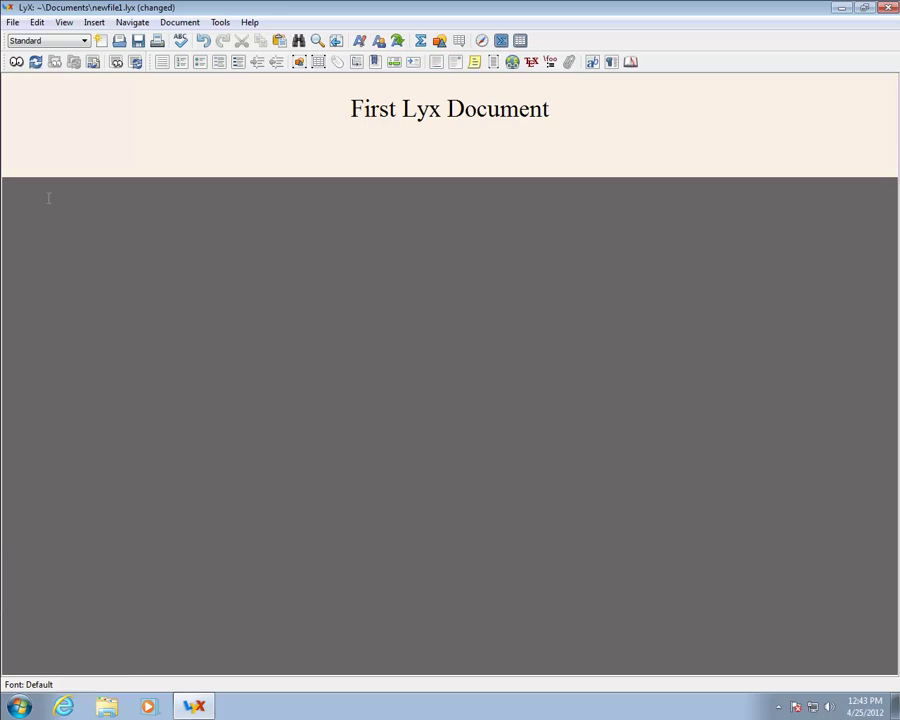
Enter the author's full name in the Author environment below the title and start a new paragraph.
left_click(54, 44)
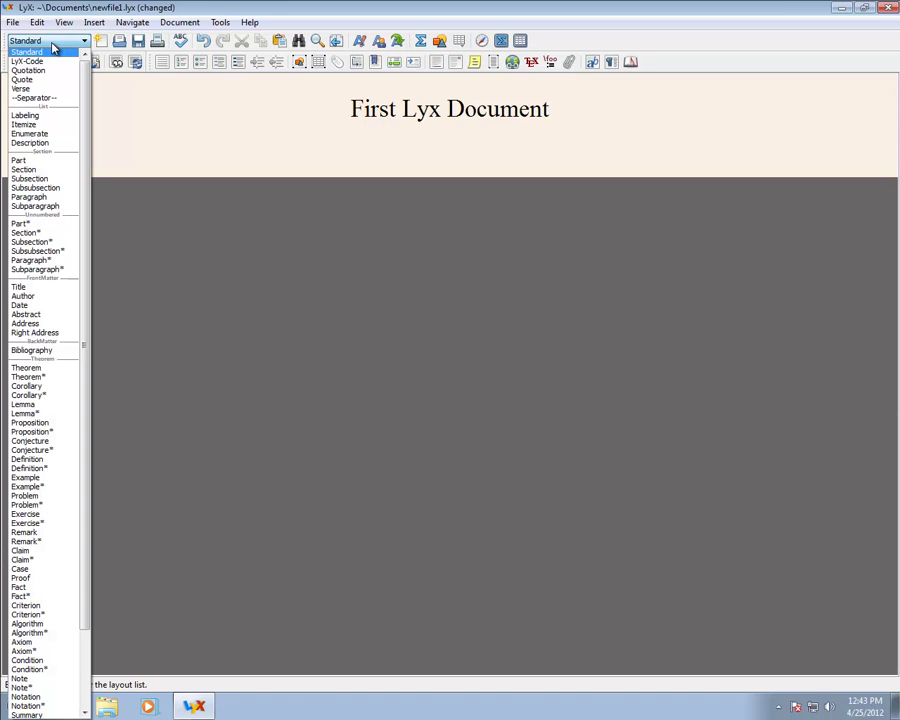
left_click(37, 296)
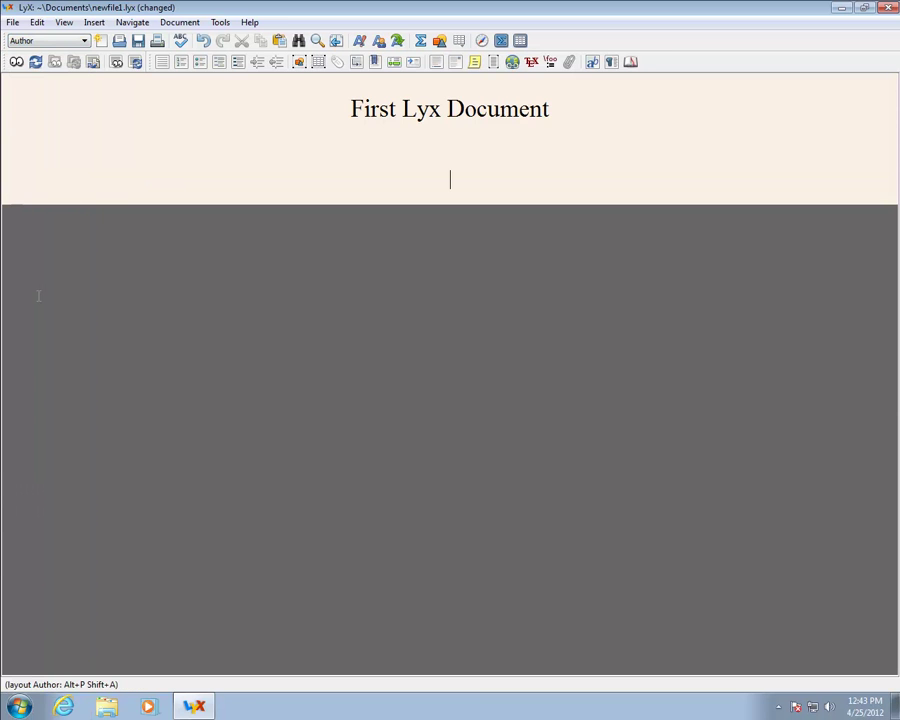
type("Kevin Sheppard")
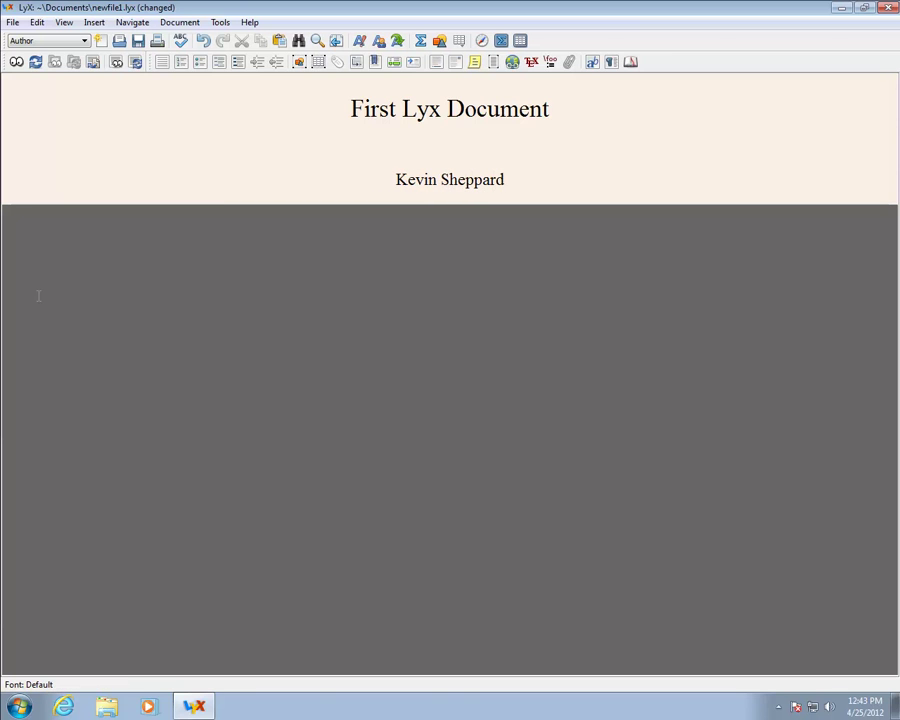
key("Return")
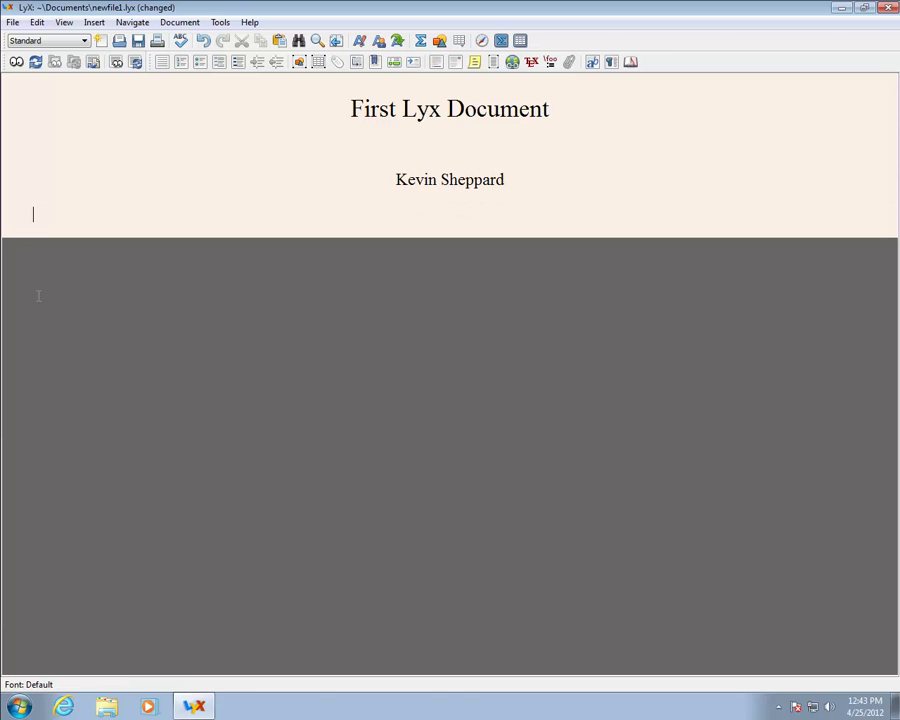
Enter "April 2012" in the Date environment below the author.
left_click(70, 42)
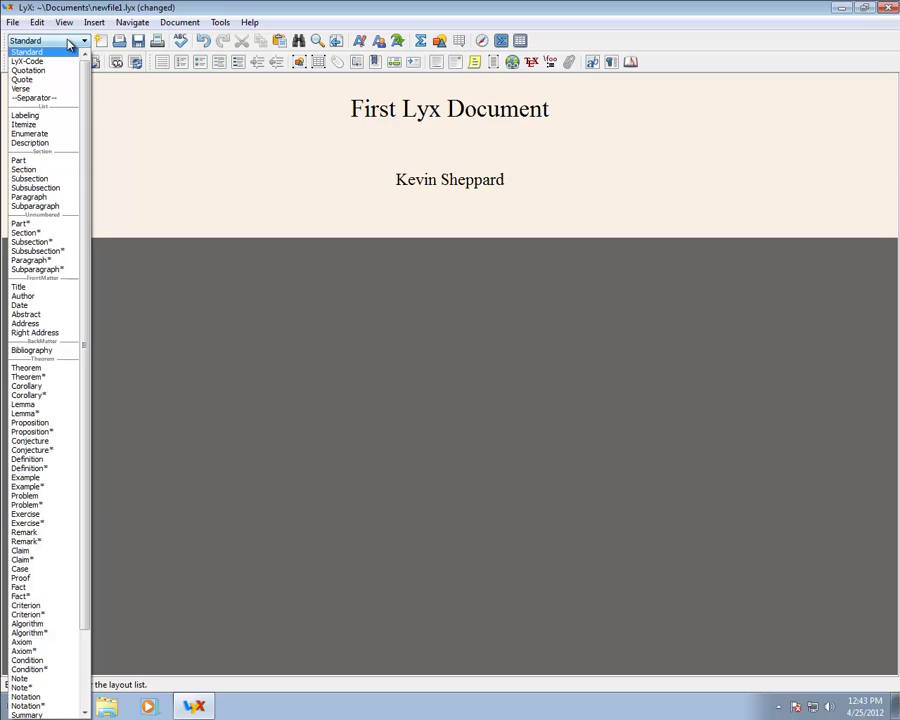
left_click(33, 305)
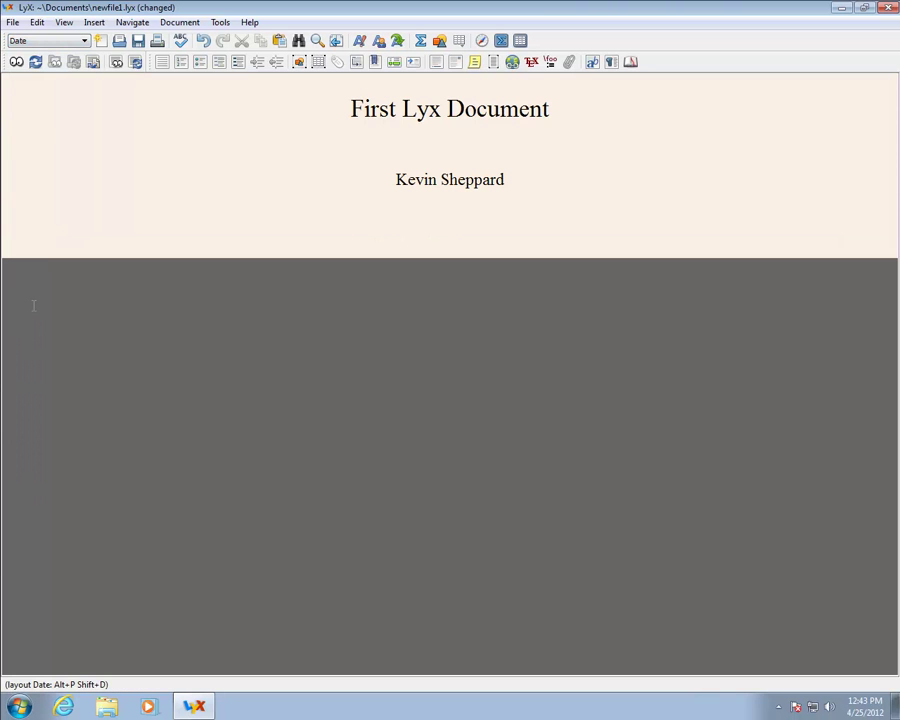
type("A")
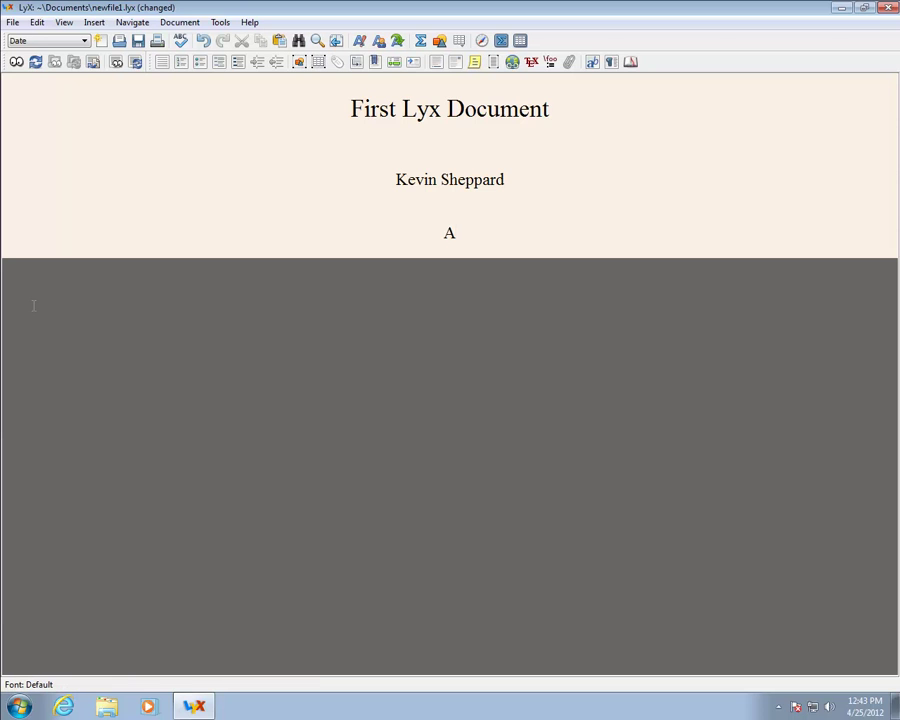
type("pril 2012")
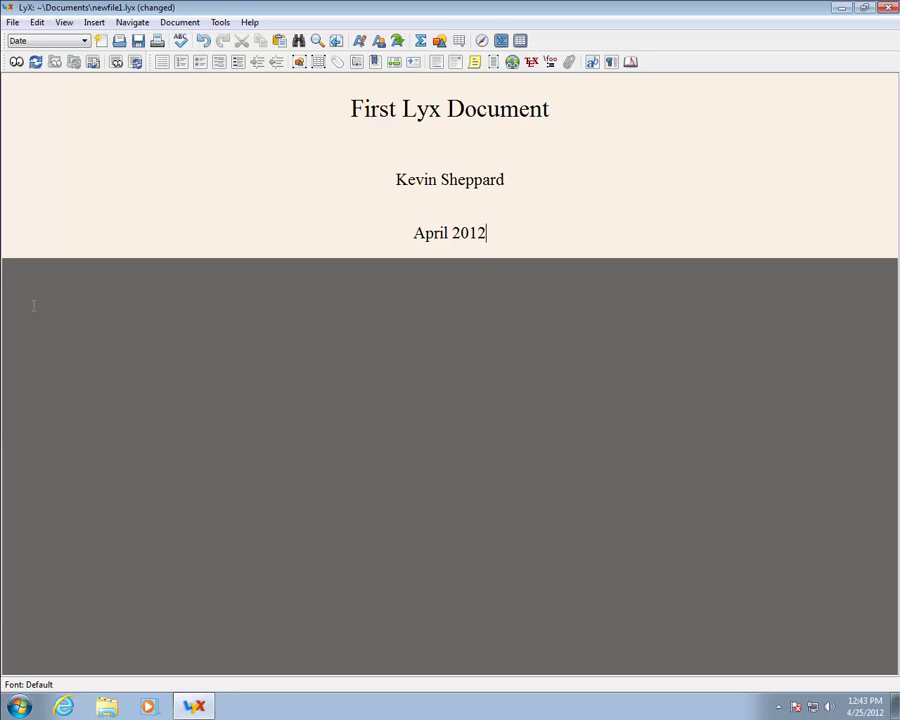
Replace the date text with the custom LaTeX command \today and start a new paragraph below it.
key("shift+Home")
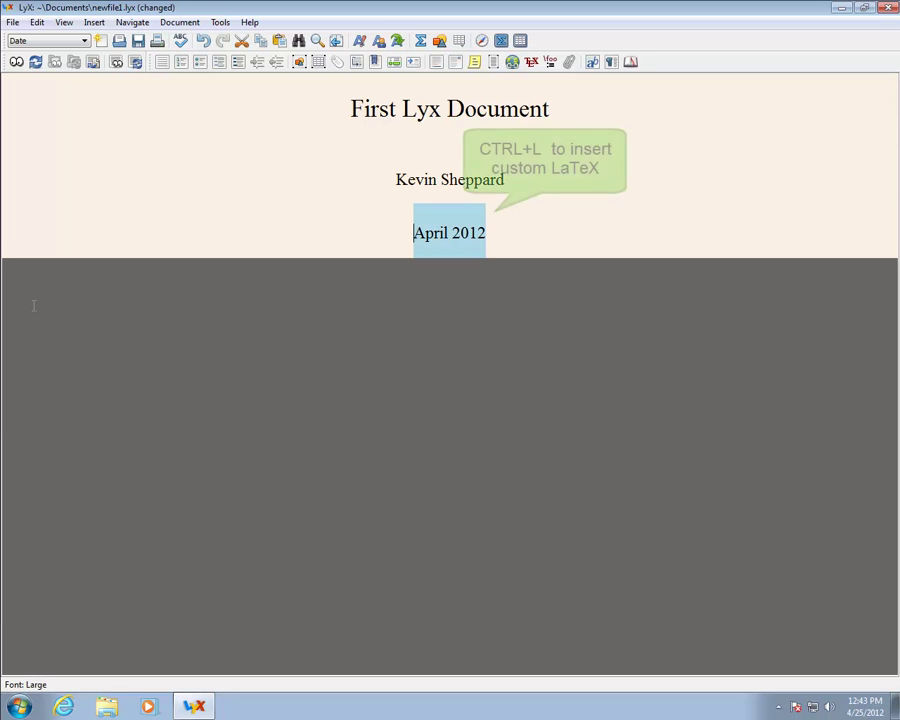
key("Delete")
key("ctrl+l")
type("\\")
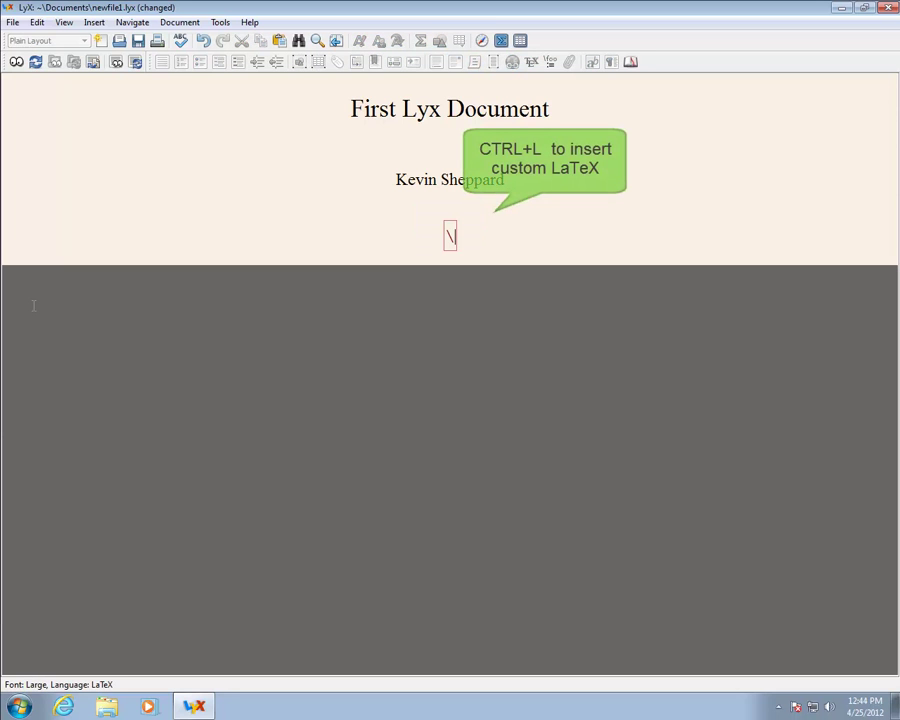
type("today")
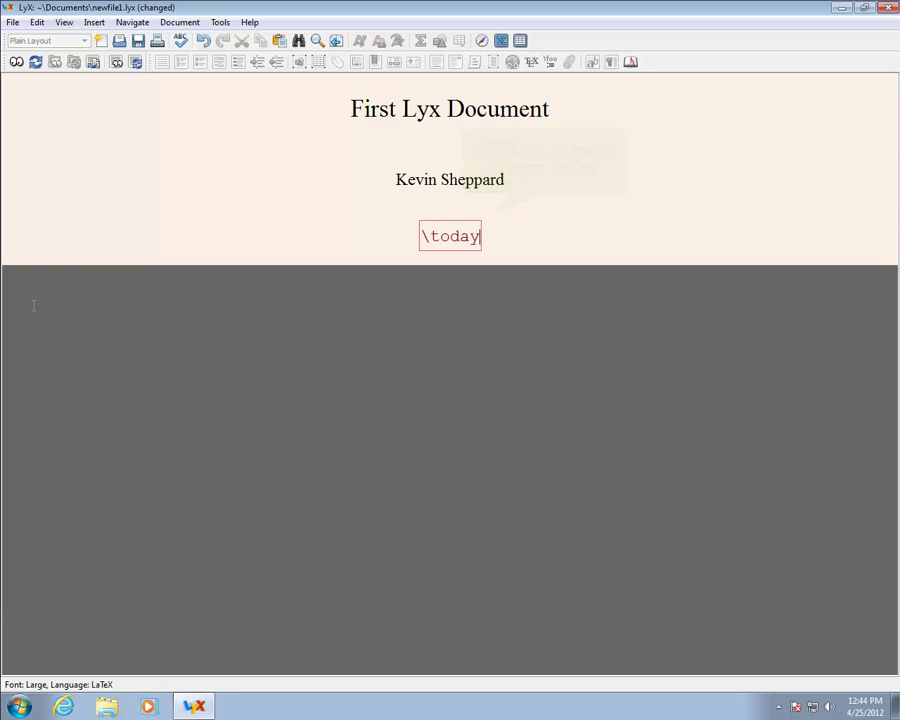
key("Right")
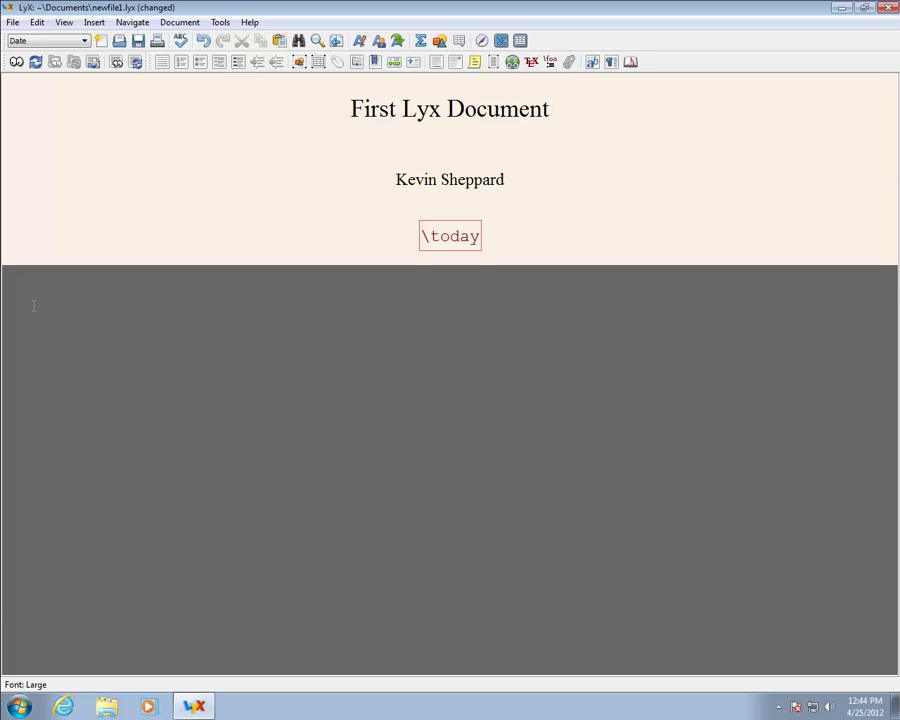
key("Return")
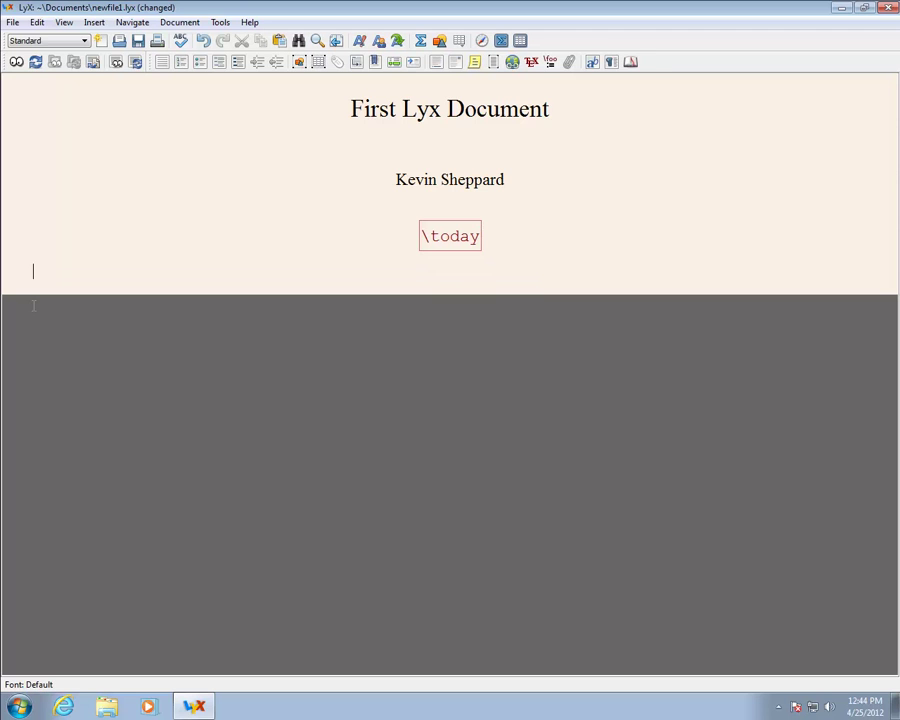
Add a section headed "Introduction" with the body text "This is where the introduction text appears.".
left_click(44, 43)
type("se")
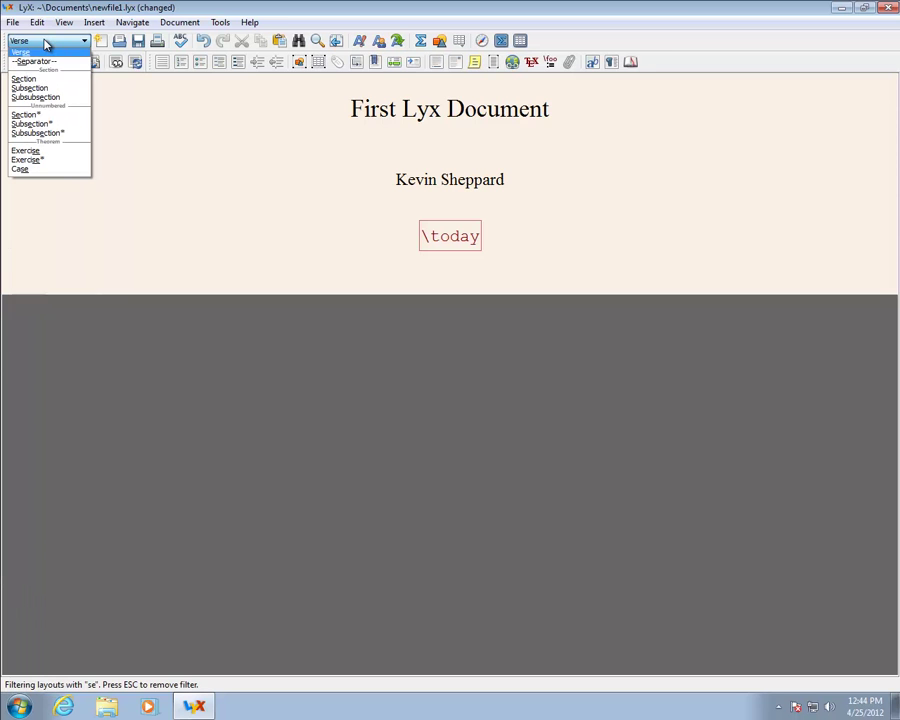
left_click(44, 80)
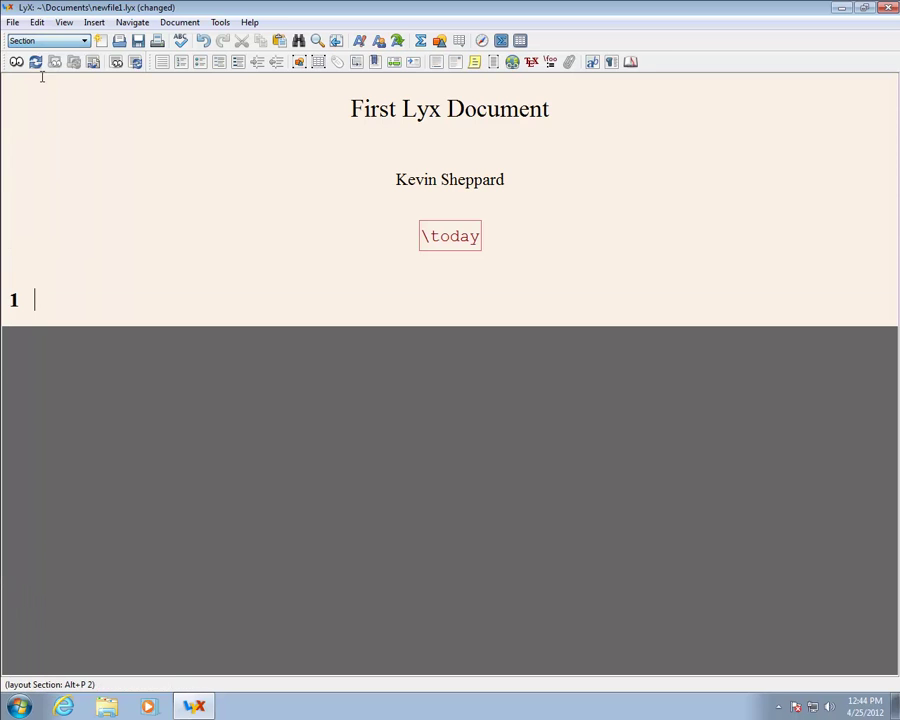
type("Introduction")
key("Return")
type("This is where the introdu")
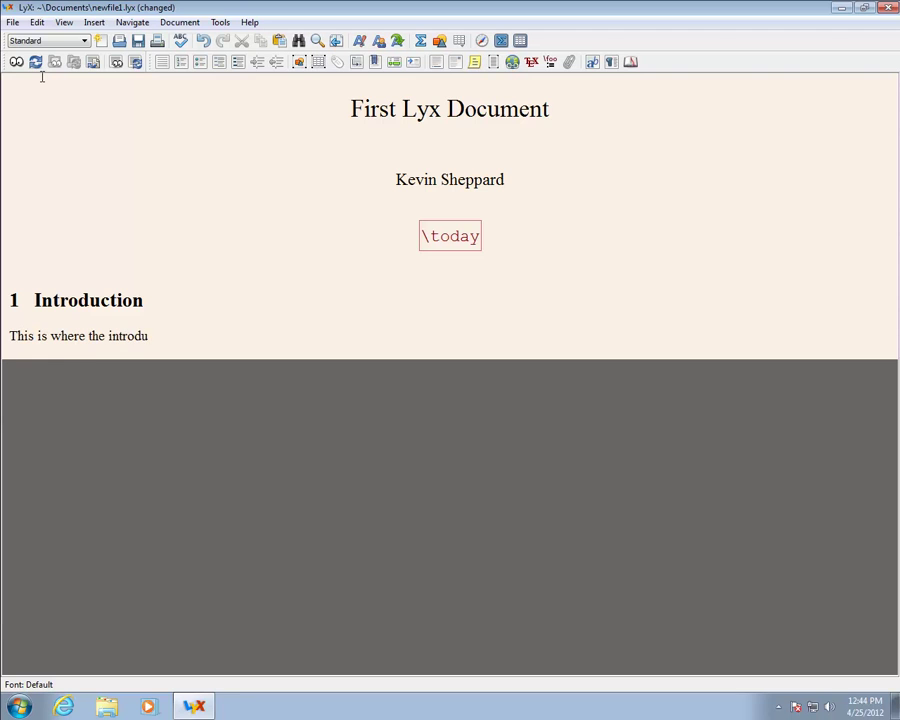
type("ction text appear")
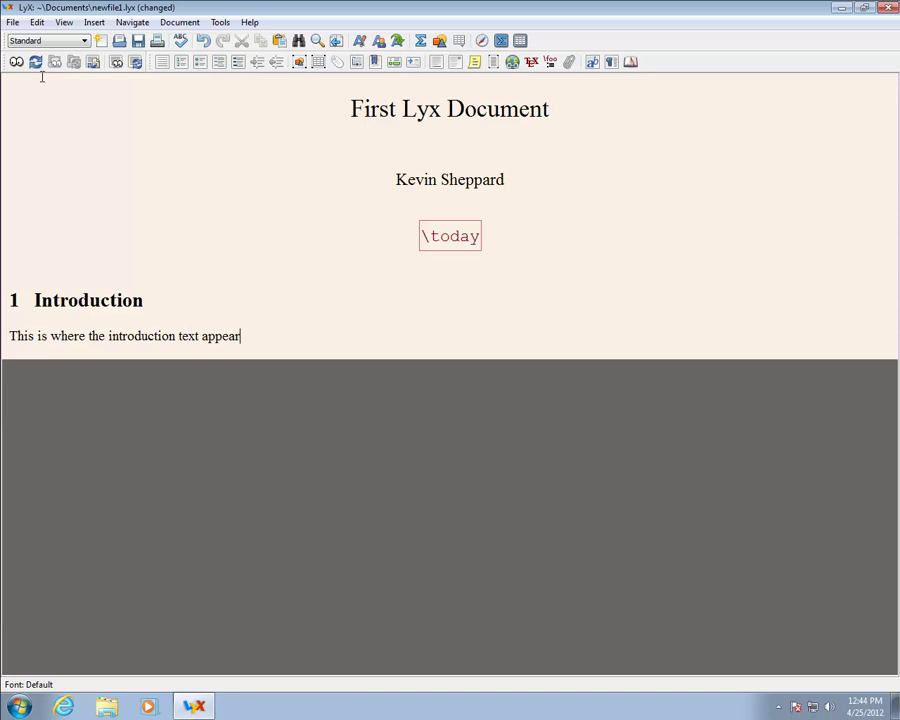
type("s.")
key("Return")
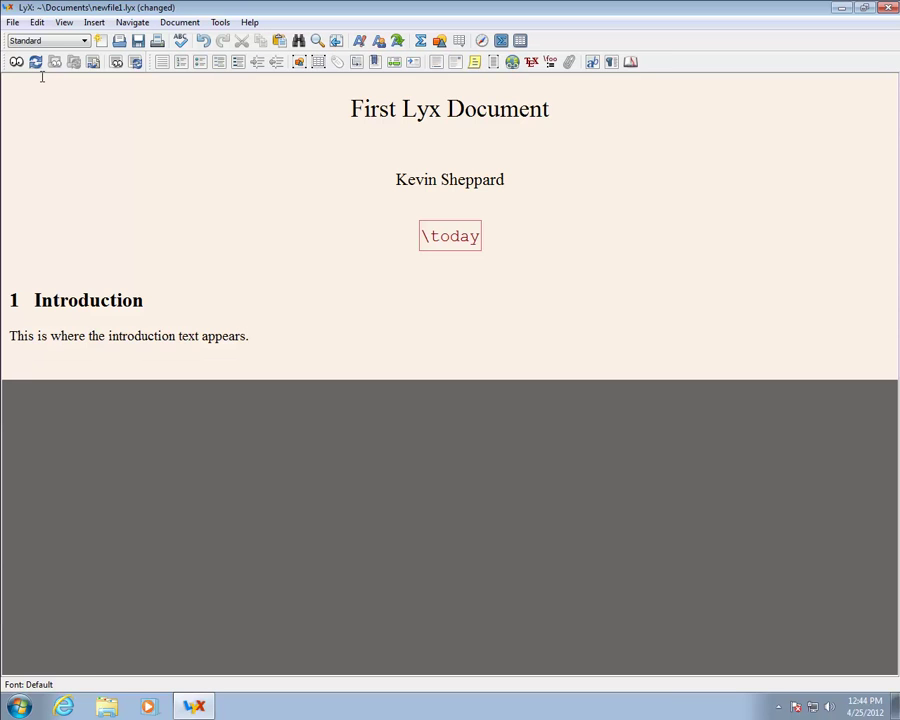
Add a subsection headed "A subsection" with the body text "Refined content may appear here".
left_click(44, 40)
type("subs")
key("Return")
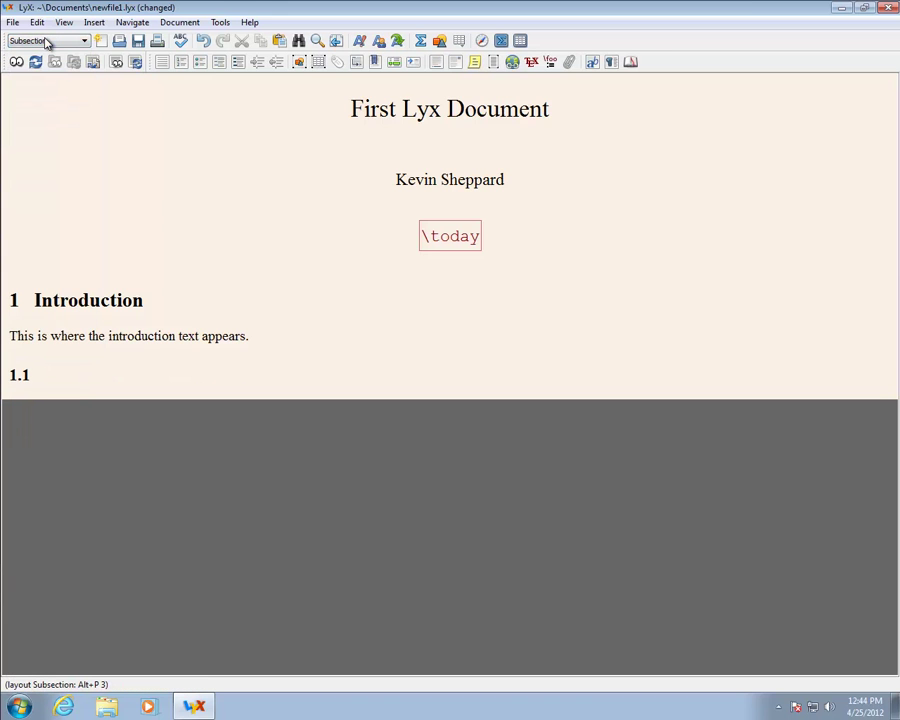
type("A subsection")
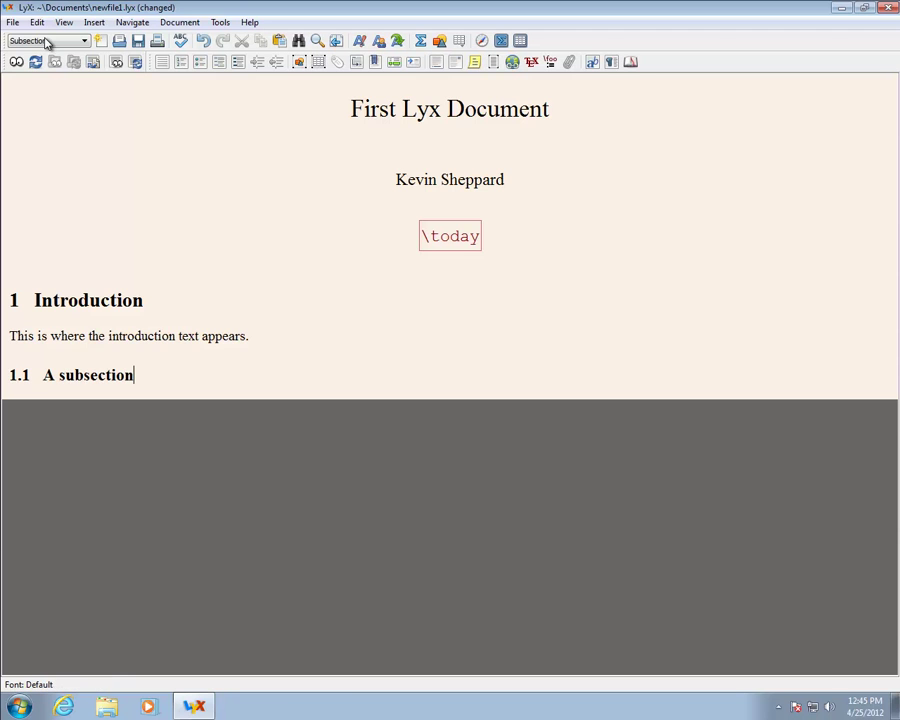
key("Return")
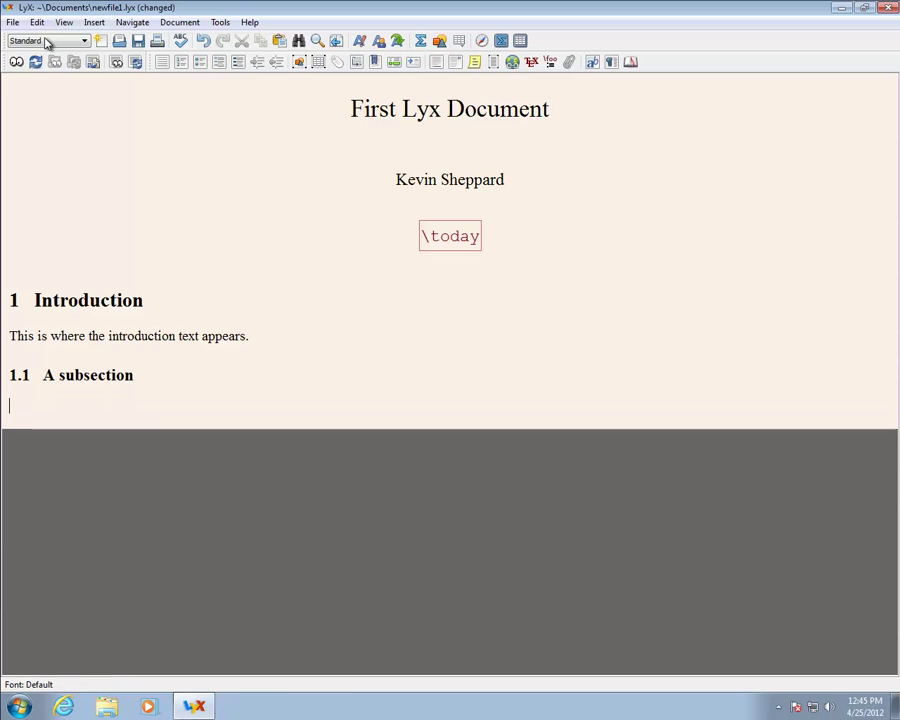
type("R")
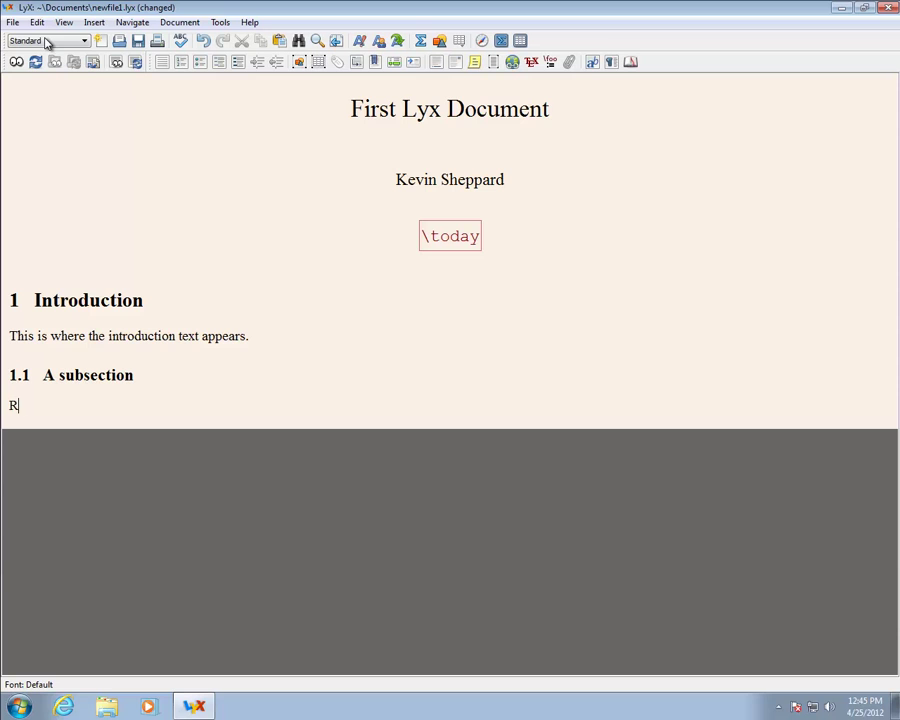
type("efined content ")
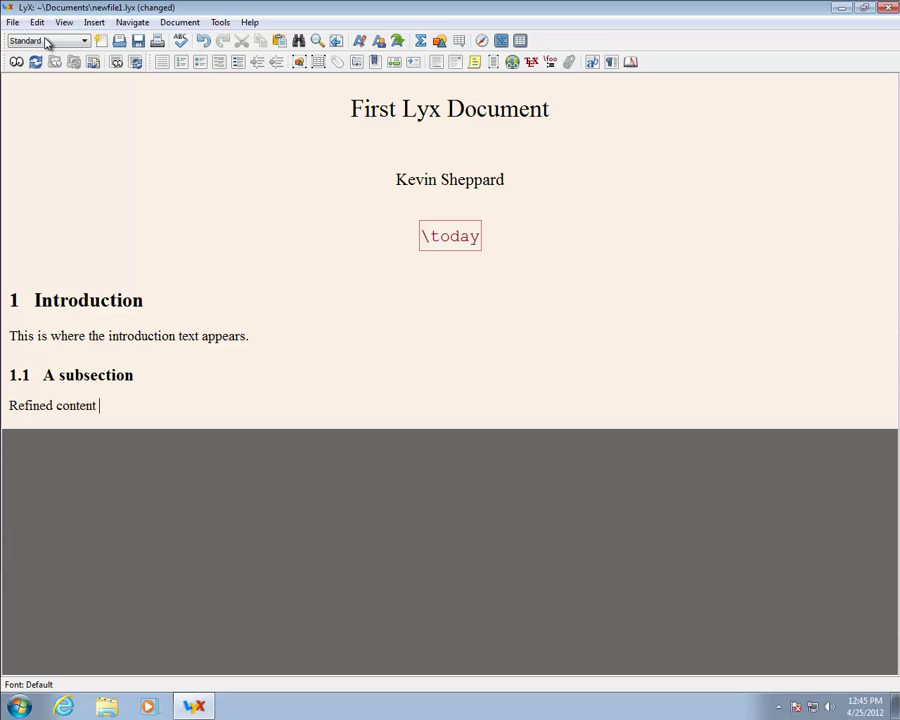
type("may appear here")
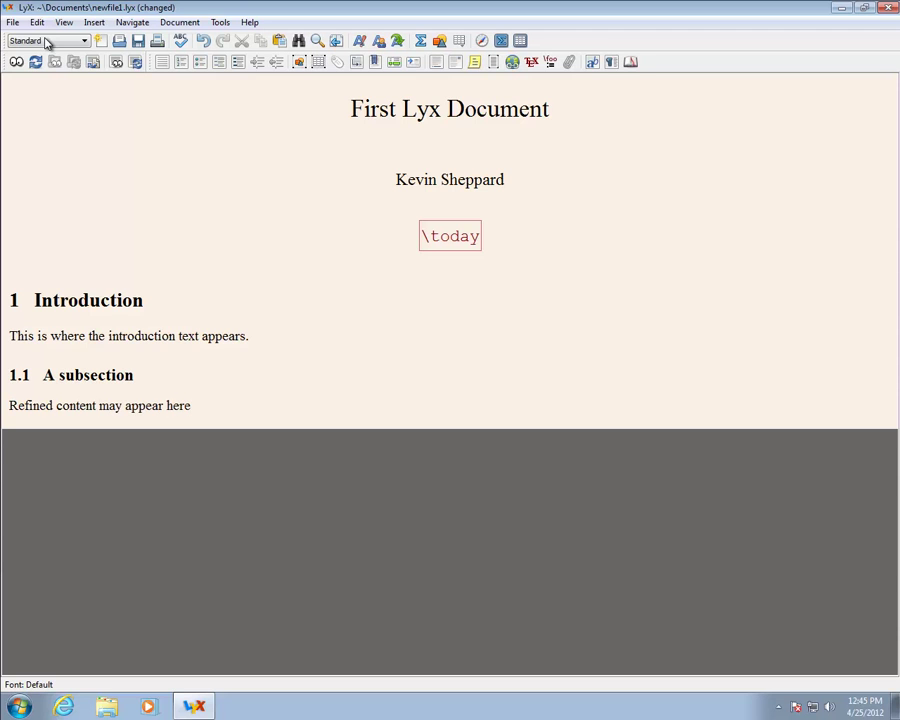
key("Return")
Add a subsubsection headed "Further Refinements" with the body text "More granulatity".
left_click(46, 42)
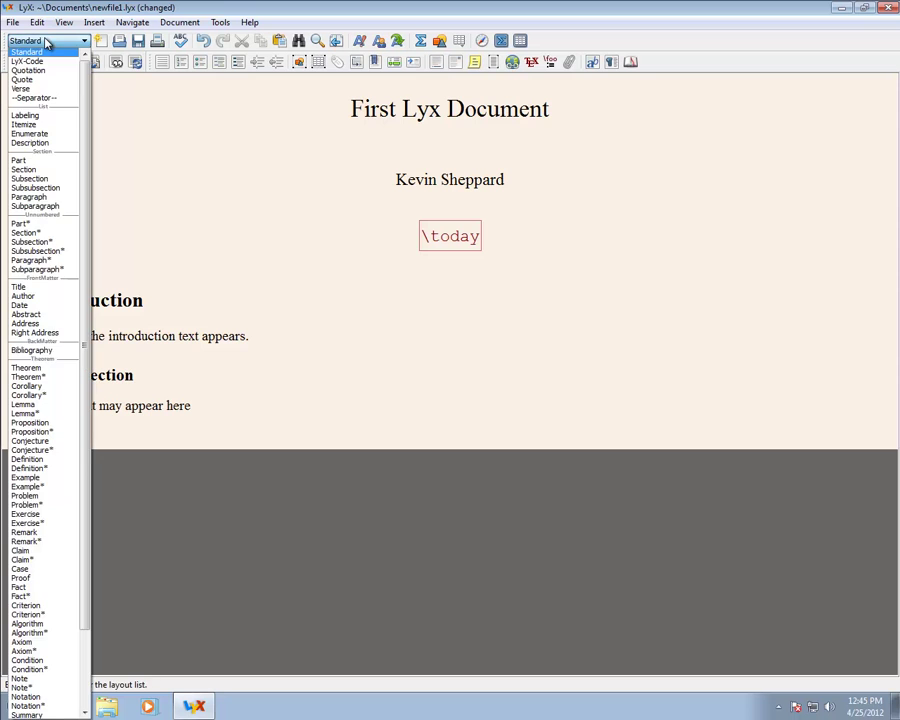
type("subsub")
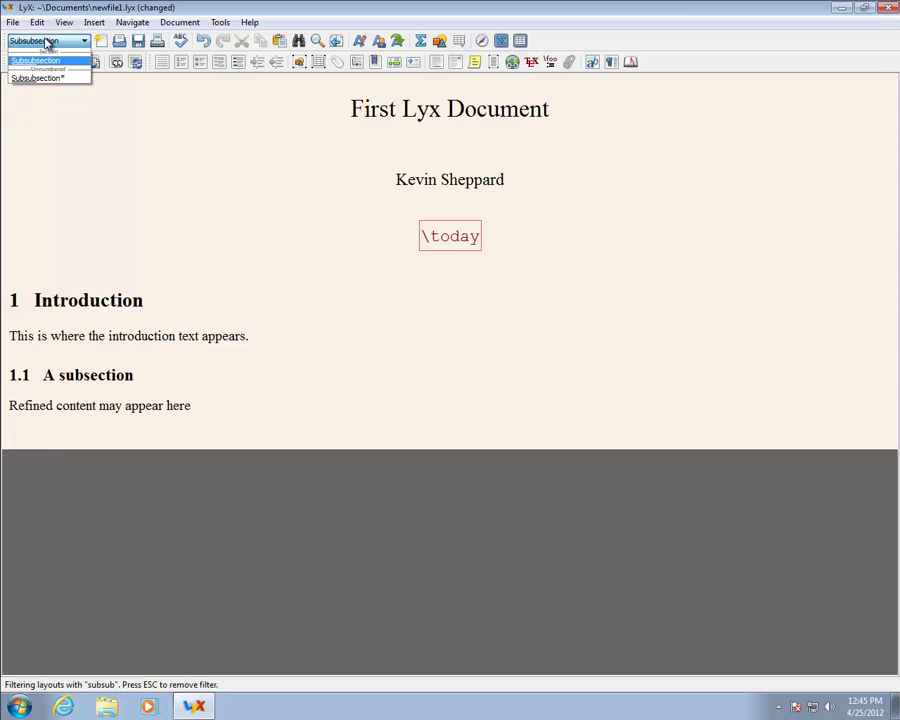
key("Return")
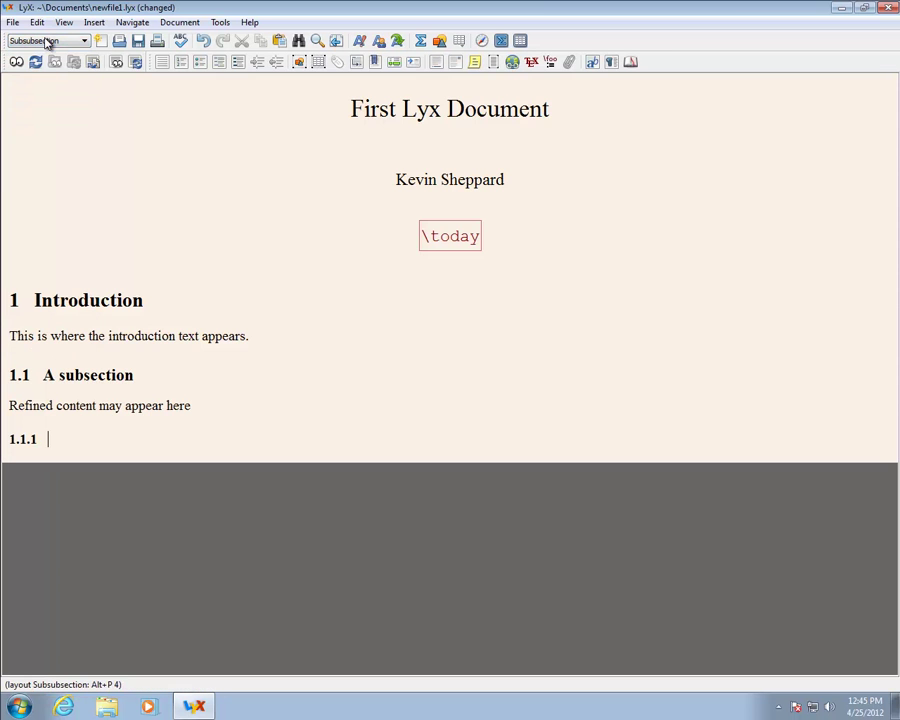
type("Furth")
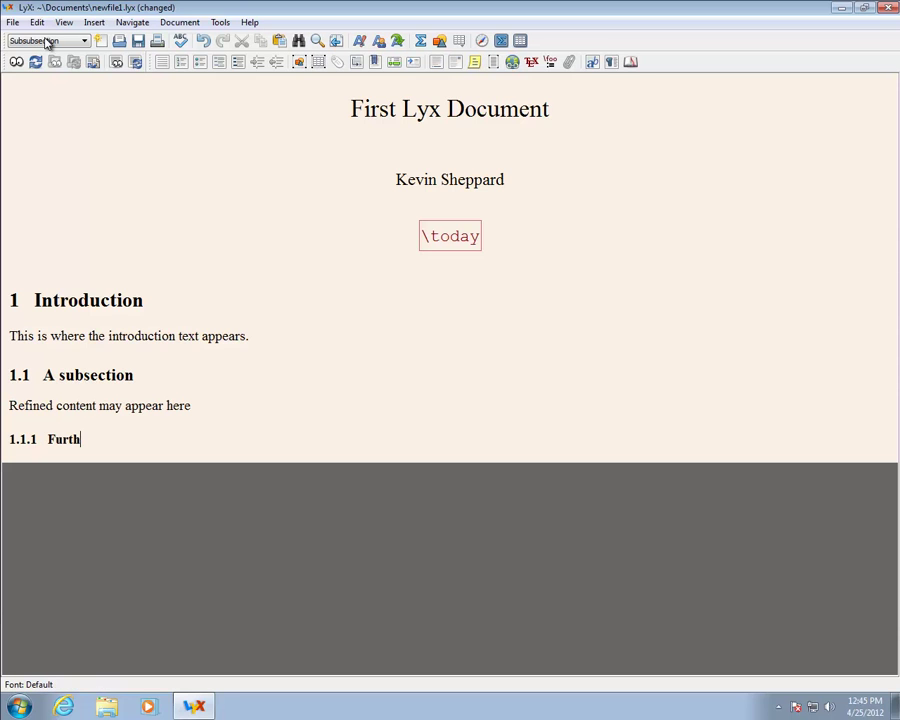
type("er Refinements")
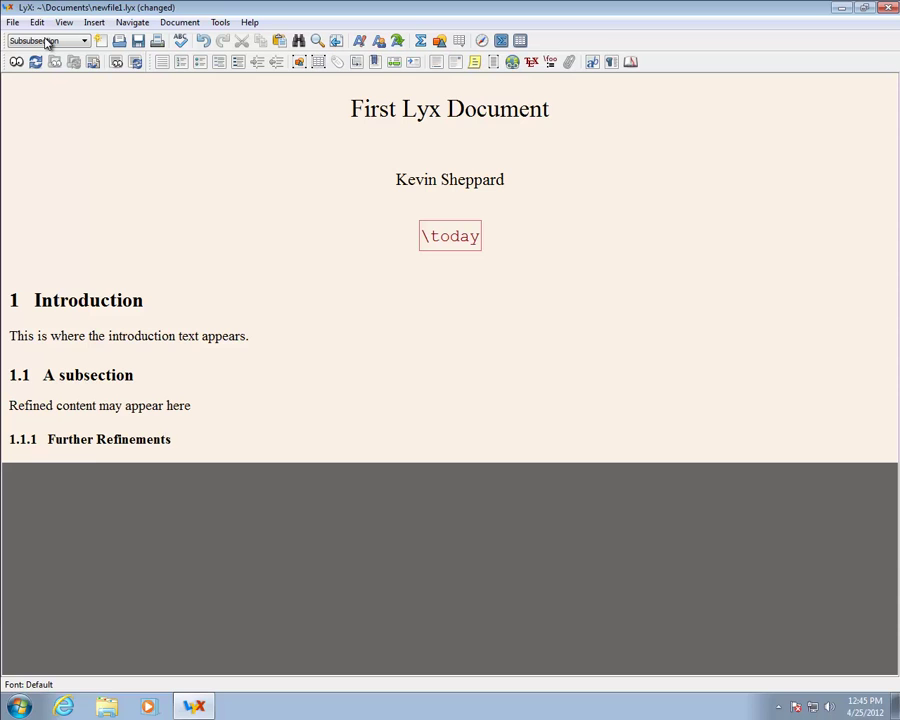
key("Return")
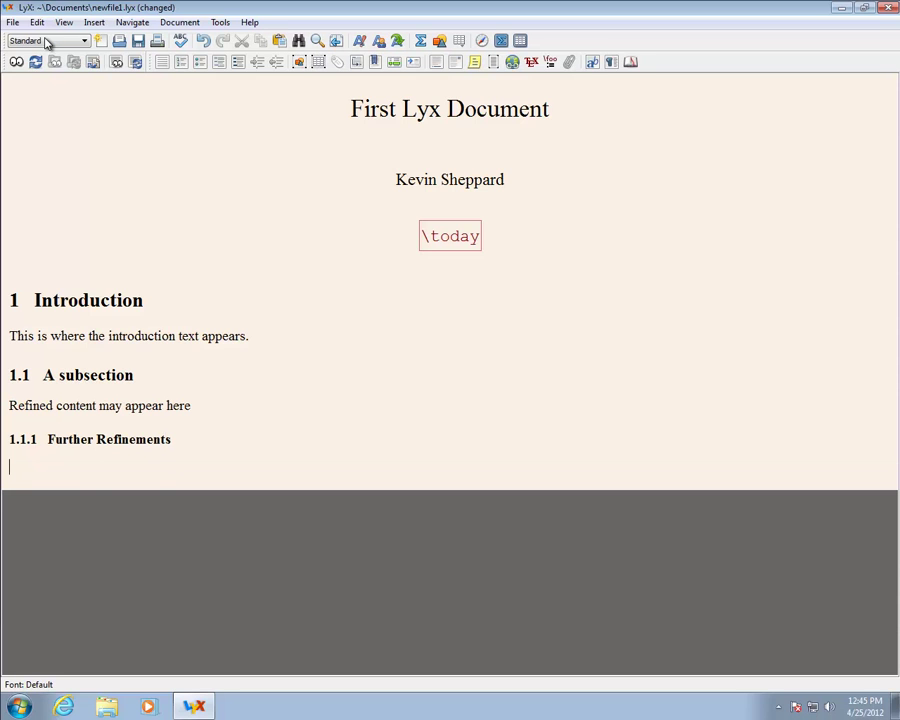
type("More granulatity")
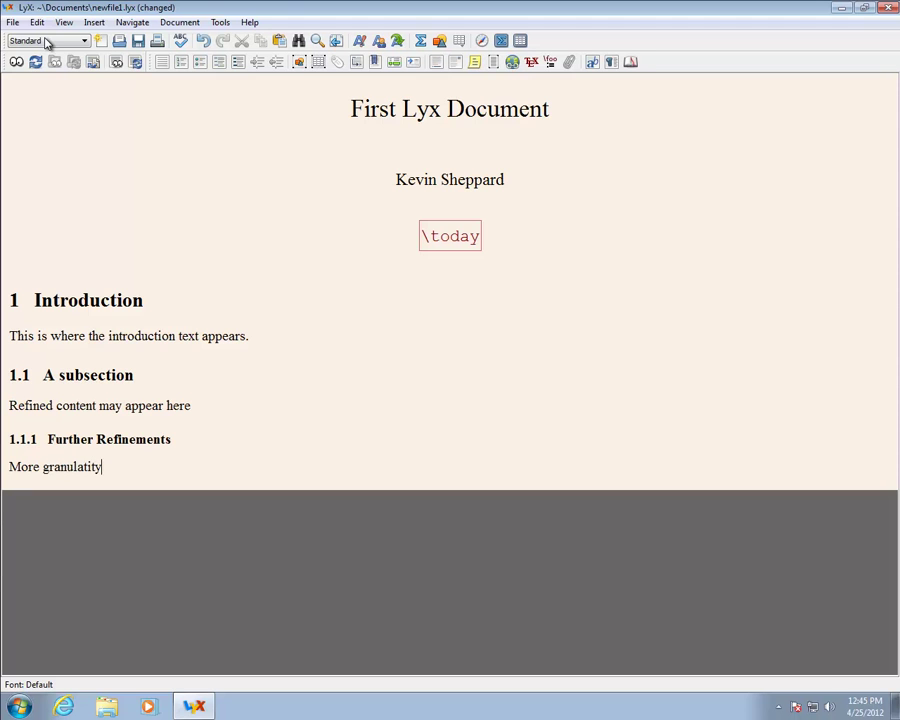
key("Return")
Add a Paragraph-level heading "Paragraph has no number" followed by the body text "Paragraphs are rarely used".
left_click(46, 42)
type("parator")
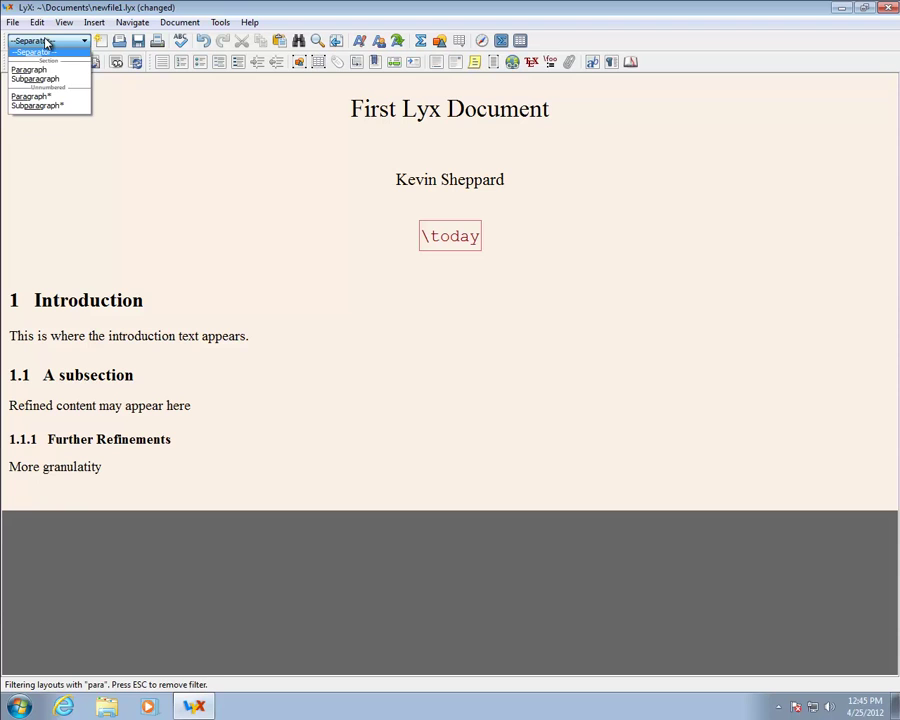
key("Down")
key("Return")
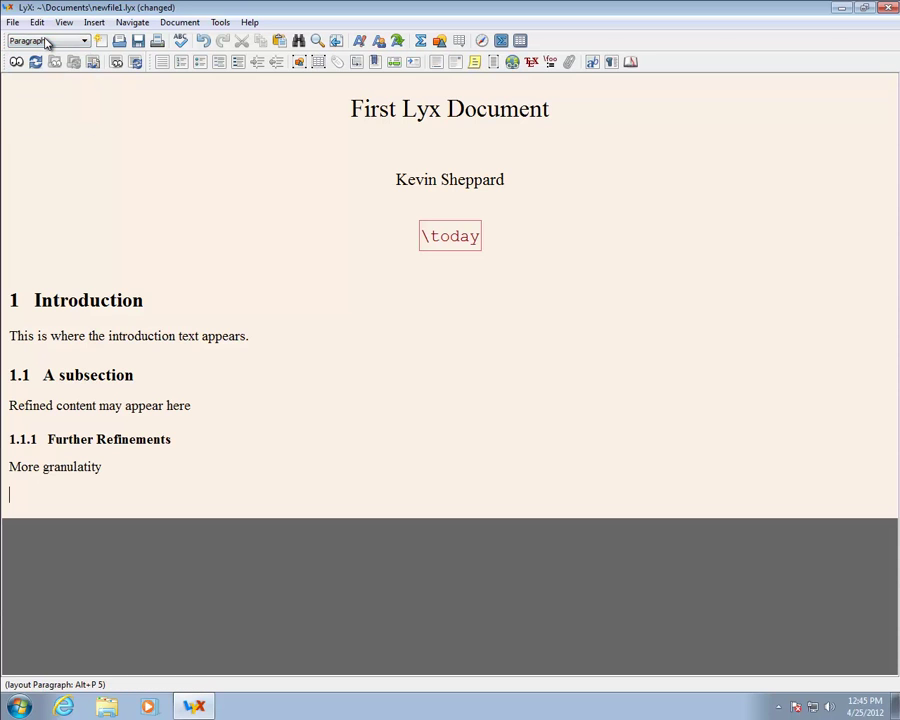
type("Paragr")
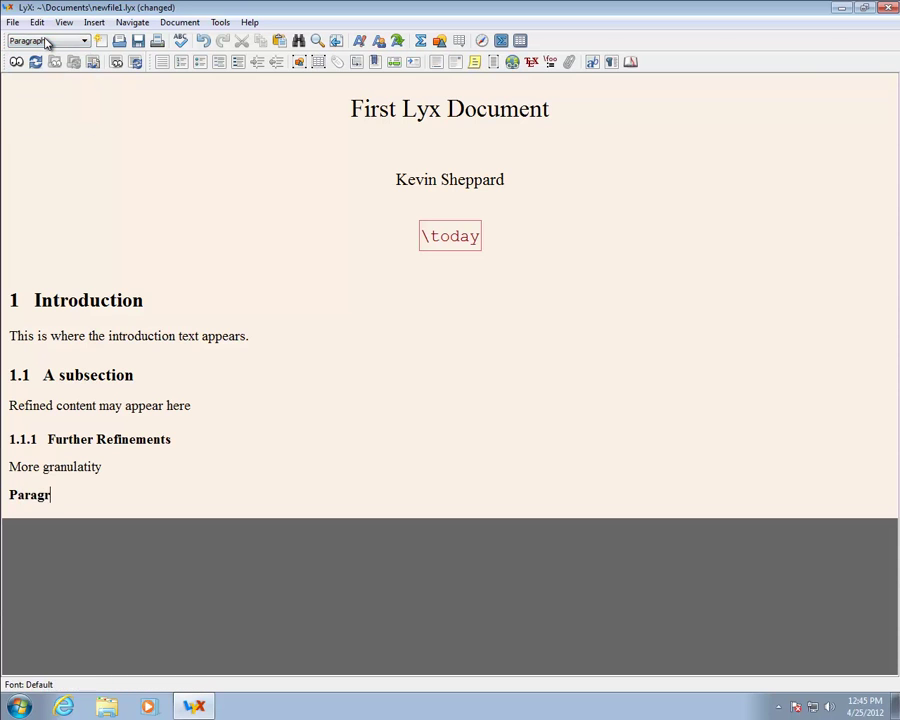
type("aph has no number")
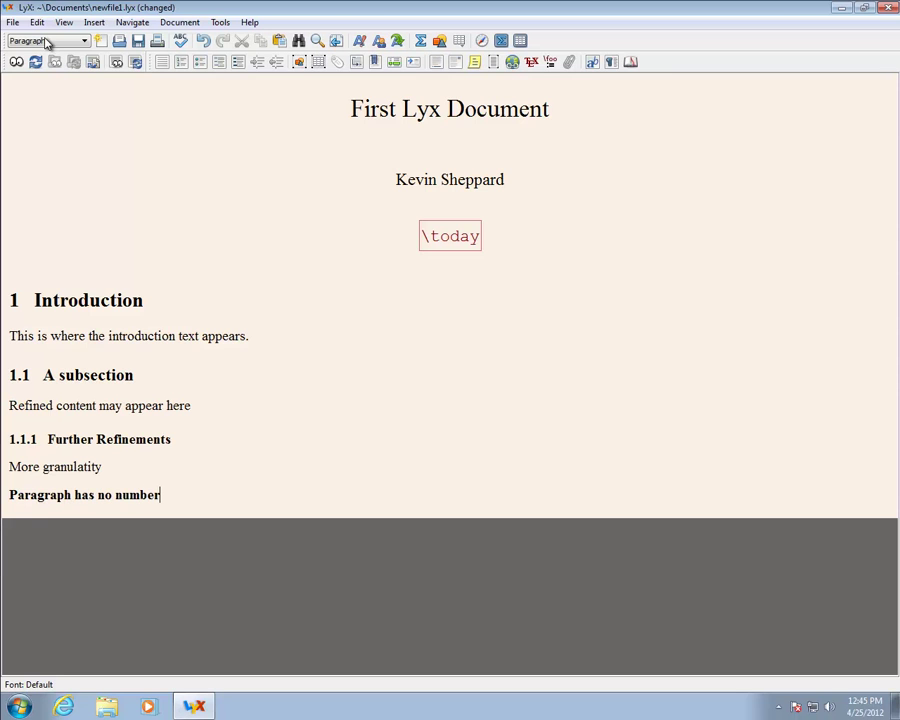
key("Return")
type("Para")
type("graphs are")
type(" rare")
key("BackSpace")
type("arely used")
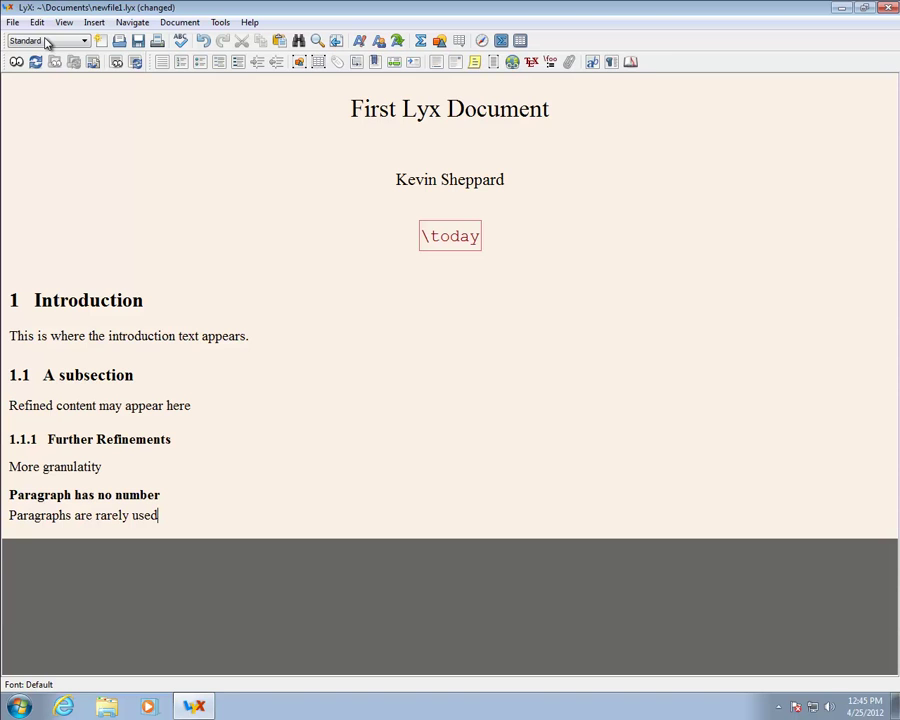
Insert a table of contents in a new paragraph between the date and the Introduction heading.
key("Up")
key("Up")
key("Up")
key("Up")
key("Up")
key("Up")
key("Up")
key("Up")
key("Down")
key("Home")
key("Return")
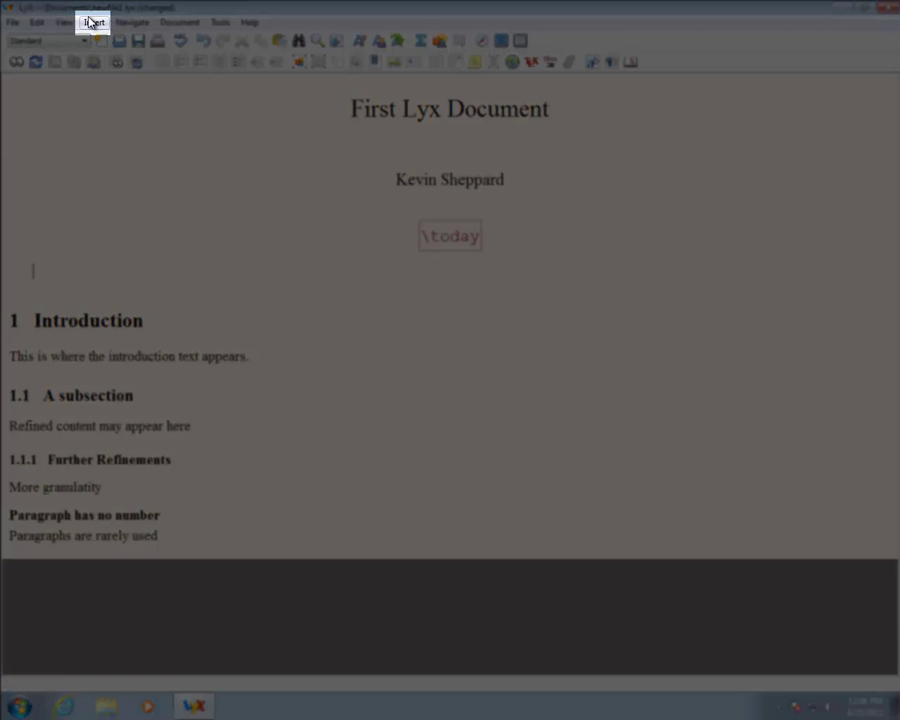
left_click(92, 23)
mouse_move(165, 86)
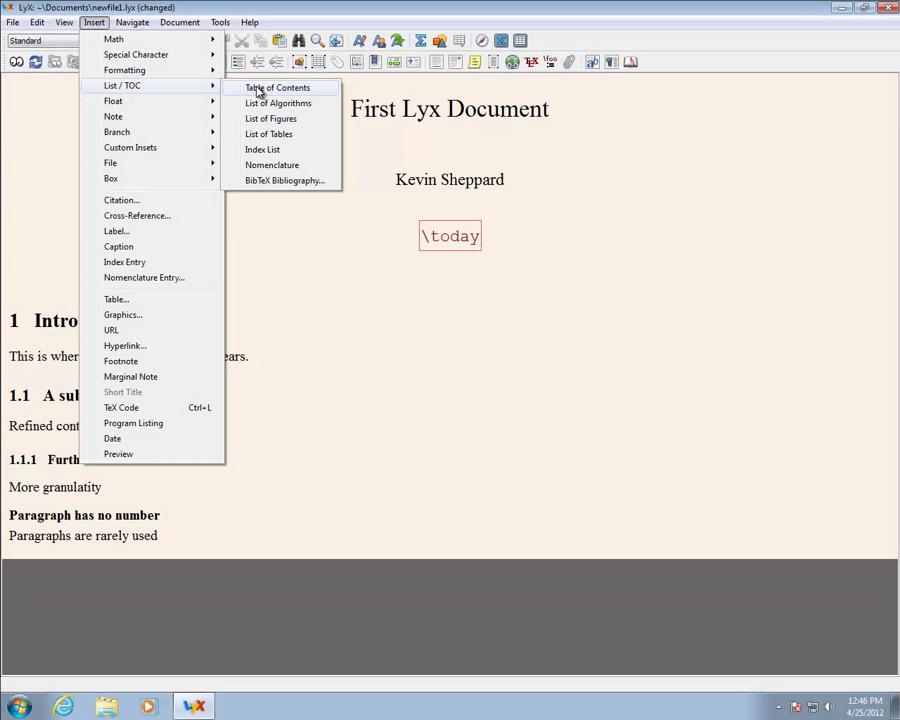
left_click(258, 90)
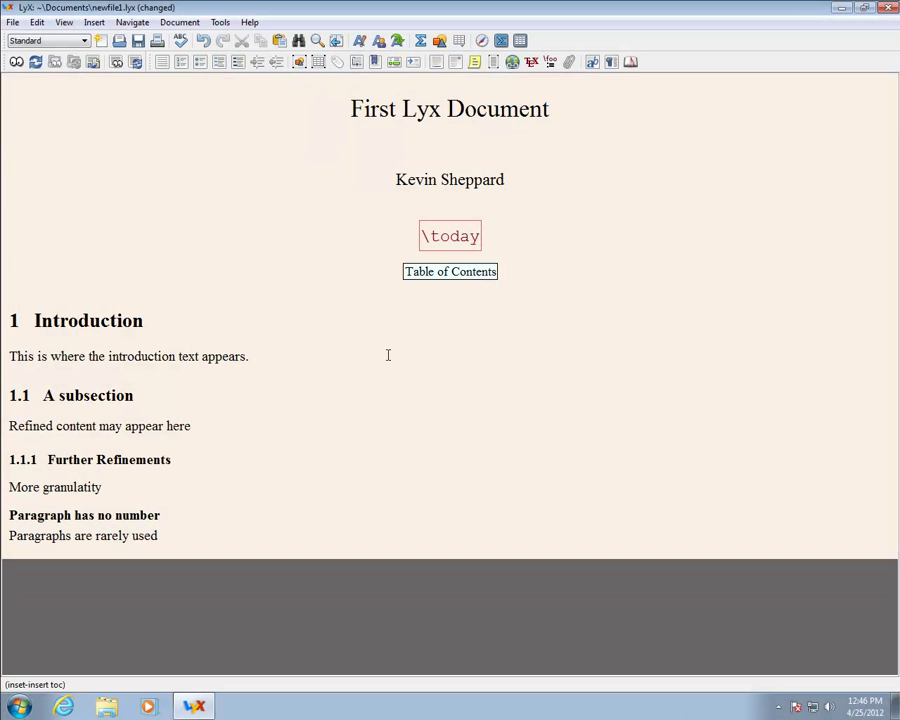